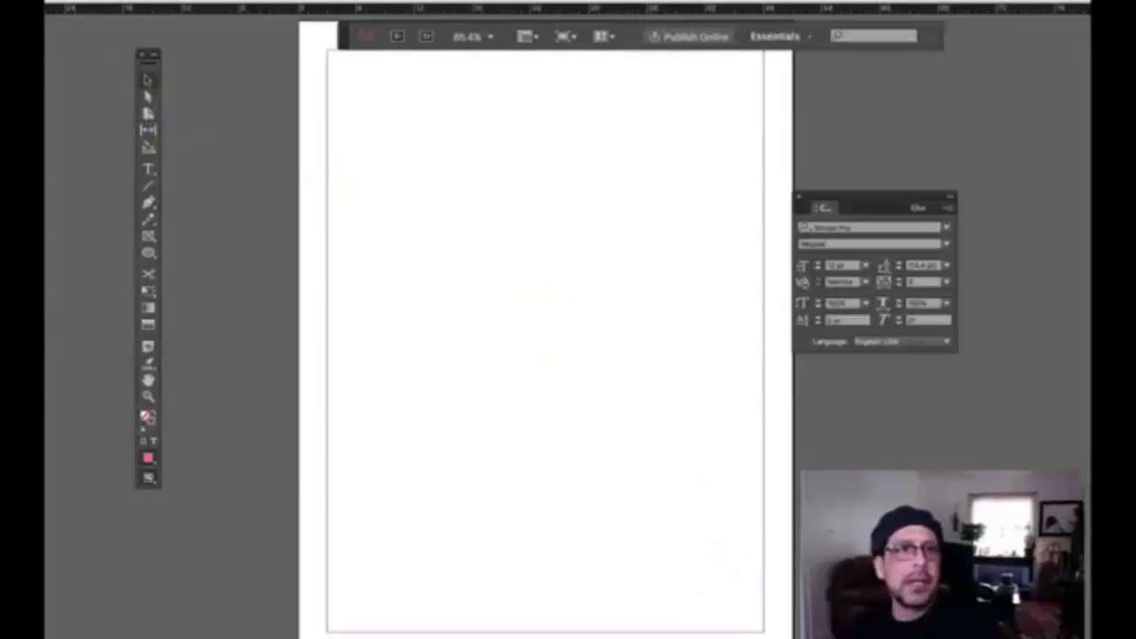
Open the Create Guides dialog for the page with its preview turned on.
left_click(158, 1)
mouse_move(115, 0)
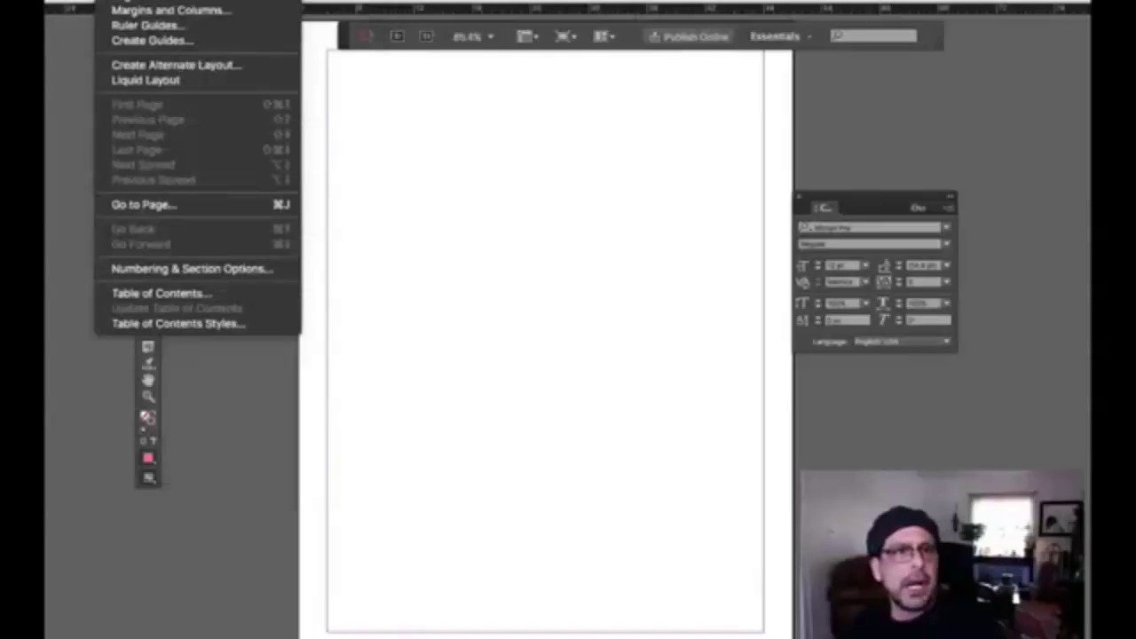
left_click(146, 41)
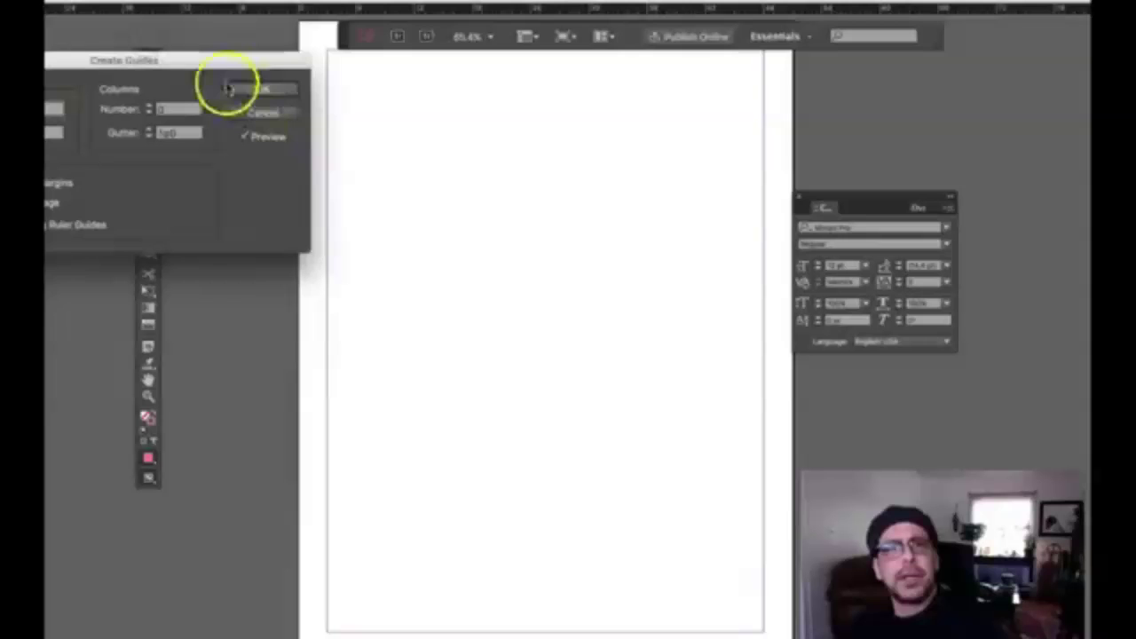
left_click_drag(206, 59, 352, 101)
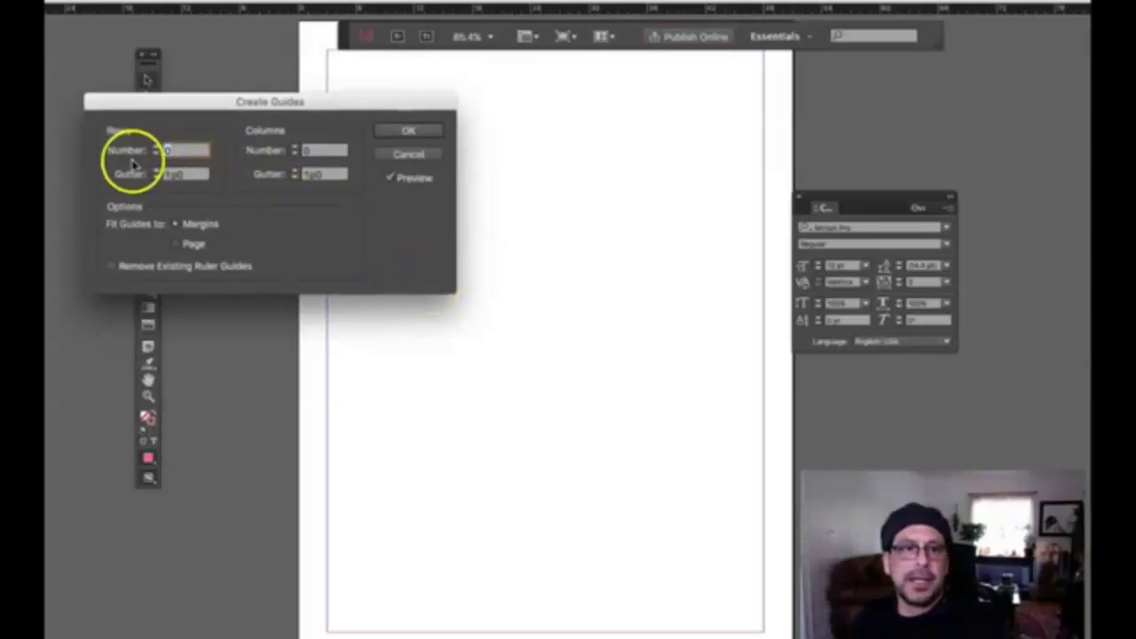
left_click(392, 178)
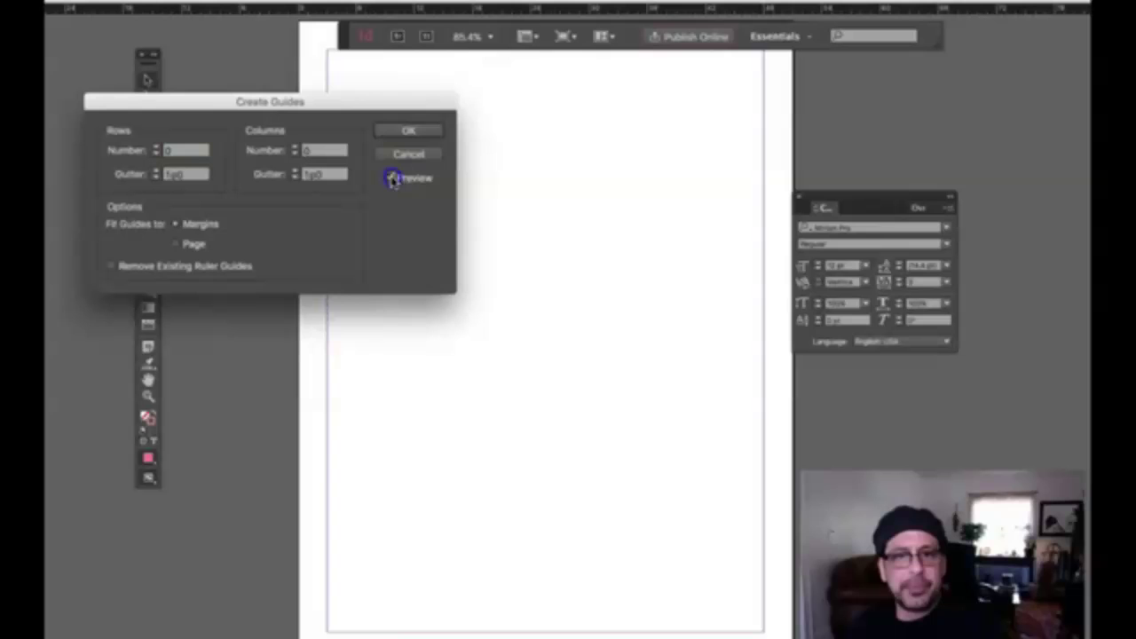
Set the number of guide rows to 7.
left_click(156, 151)
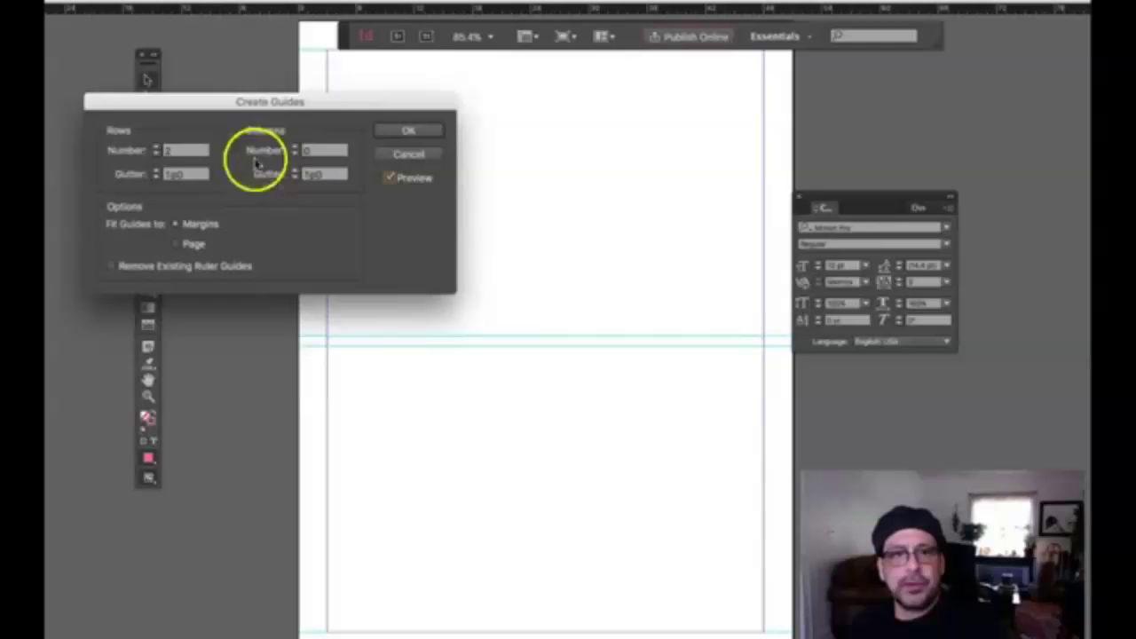
left_click(156, 149)
left_click(156, 148)
left_click(157, 149)
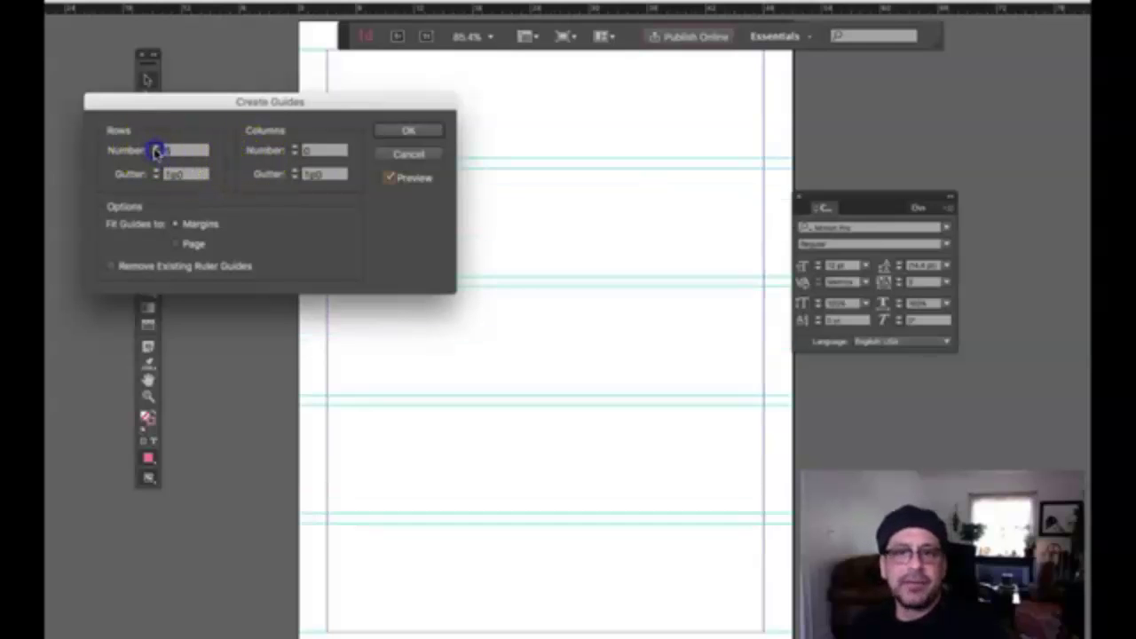
left_click(156, 150)
Narrow the gutter between the guide rows to about half a pica.
left_click(324, 175)
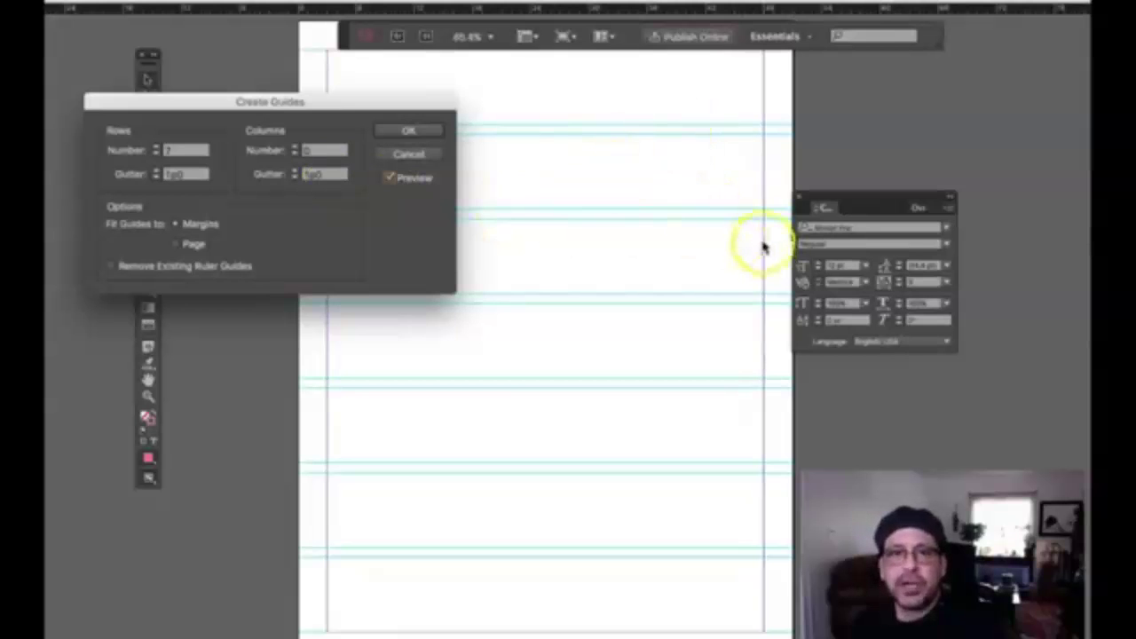
left_click(156, 178)
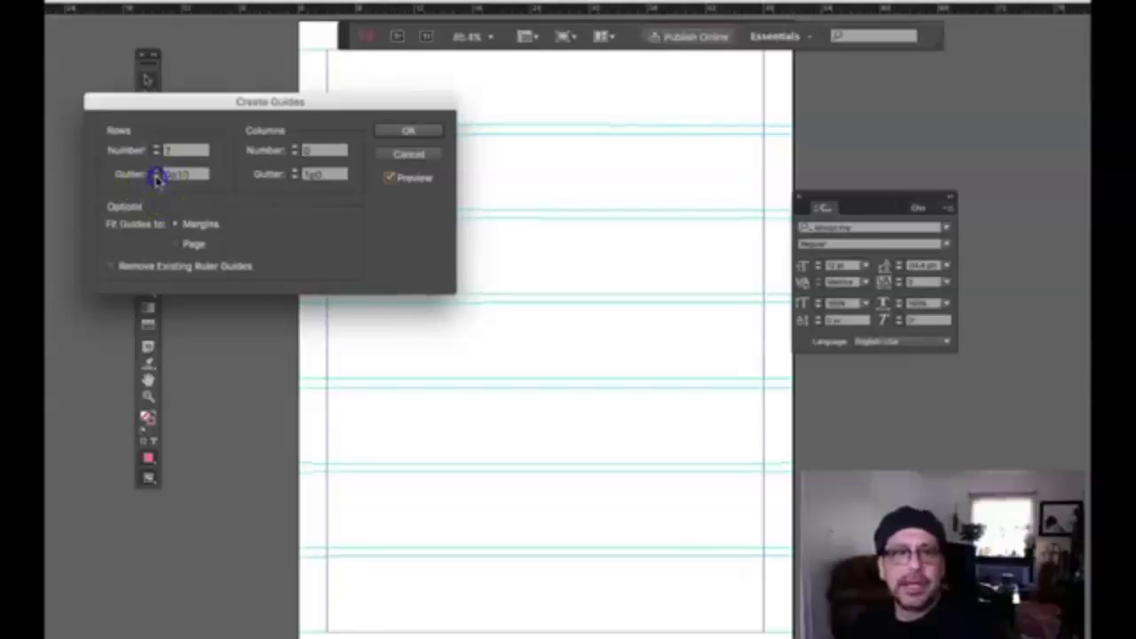
left_click(156, 179)
left_click(155, 178)
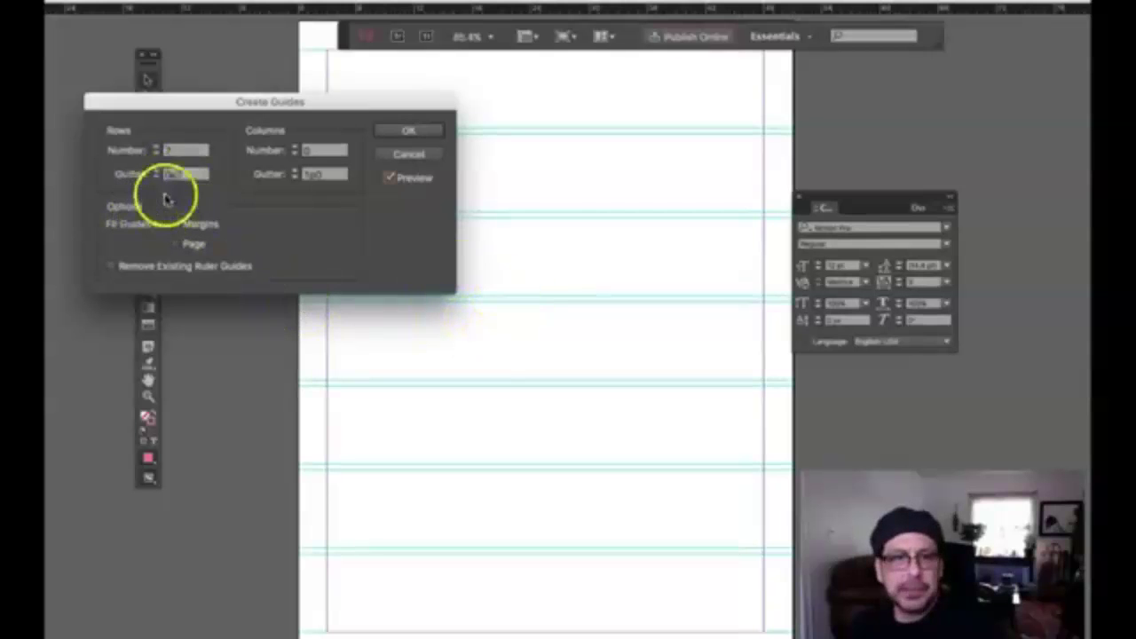
left_click(156, 177)
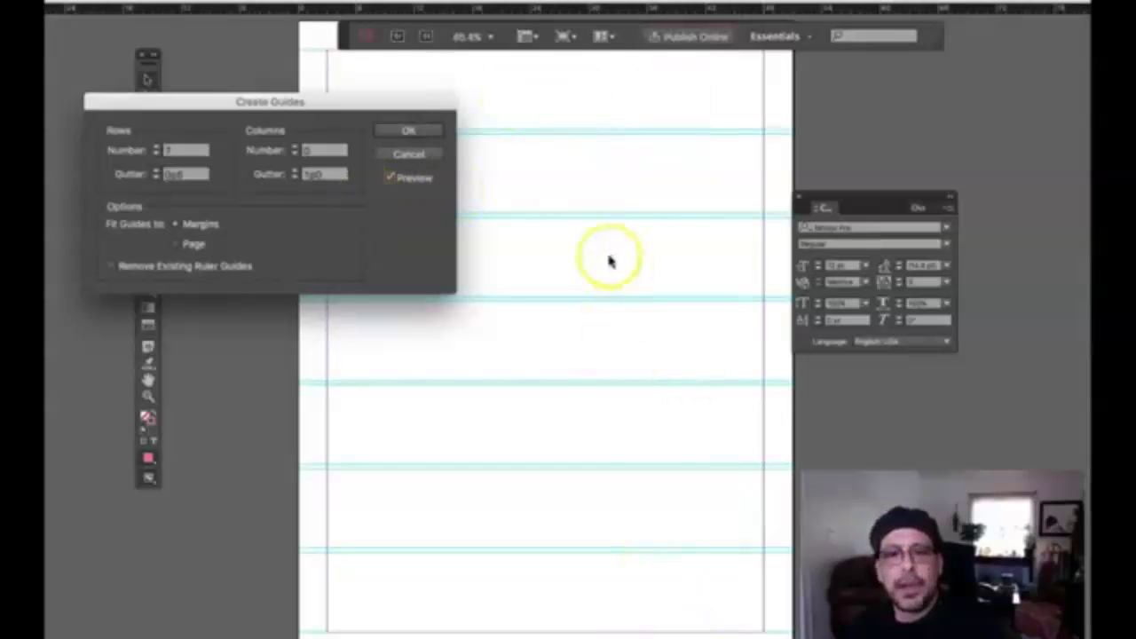
Set the number of guide columns to 7.
left_click(295, 148)
left_click(295, 148)
left_click(295, 148)
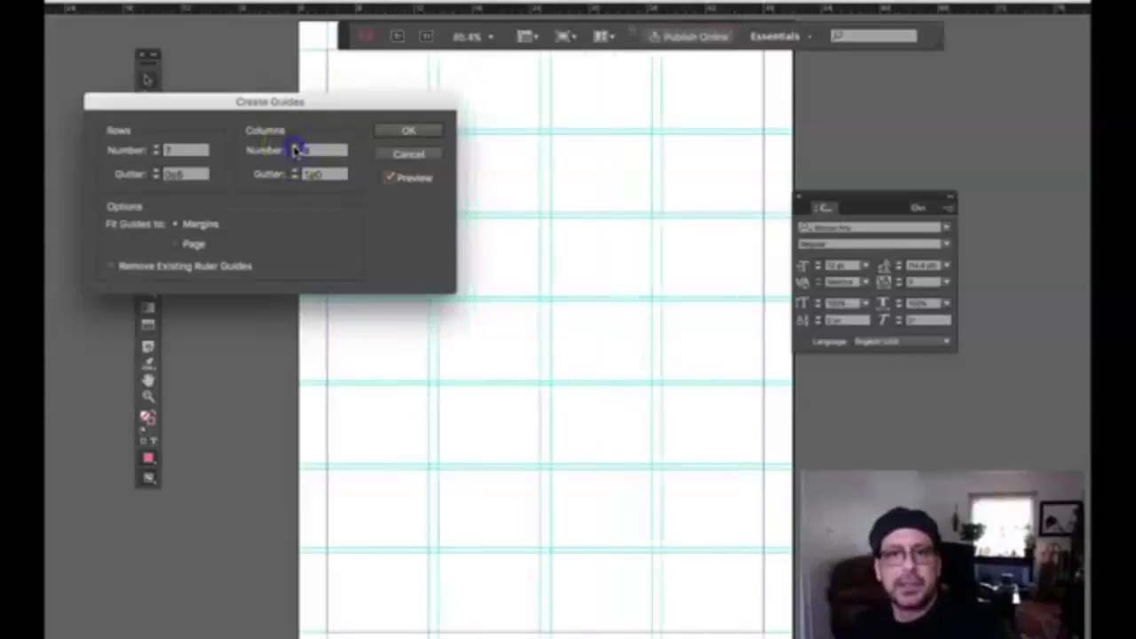
left_click(294, 148)
left_click(294, 147)
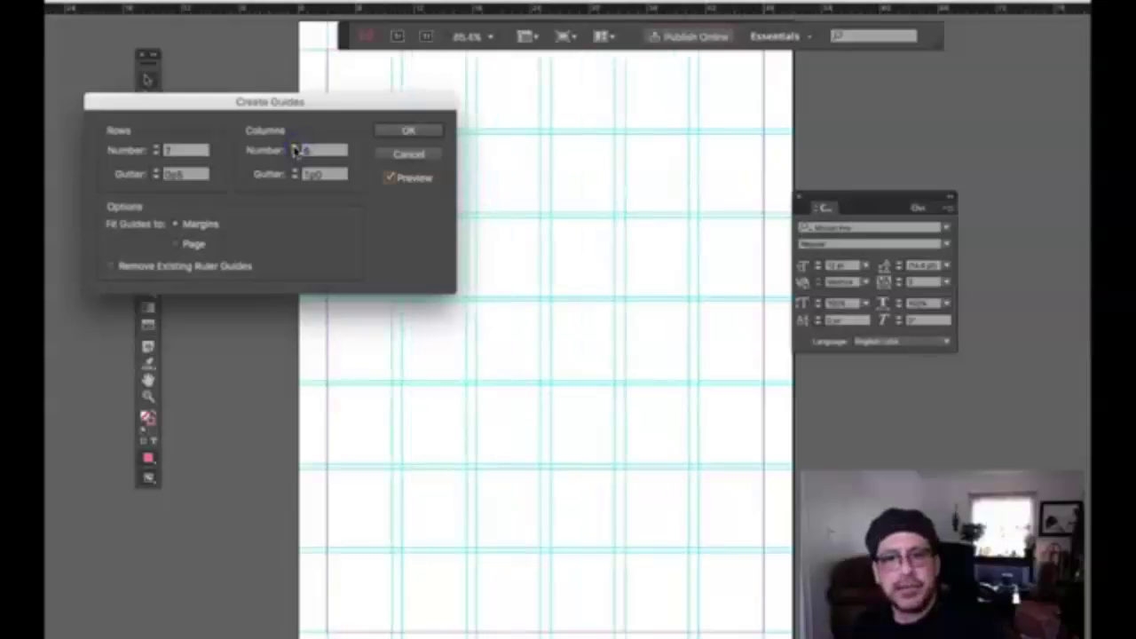
left_click(295, 148)
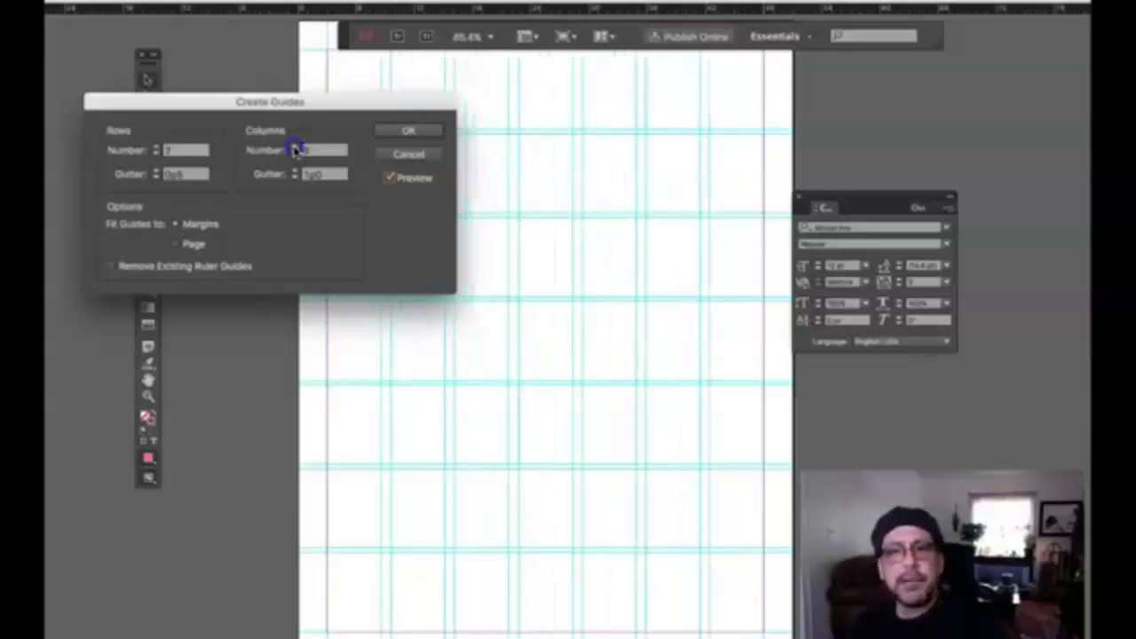
Narrow the column gutter to roughly match the row gutter and create the guides fitted to the margins.
left_click(297, 178)
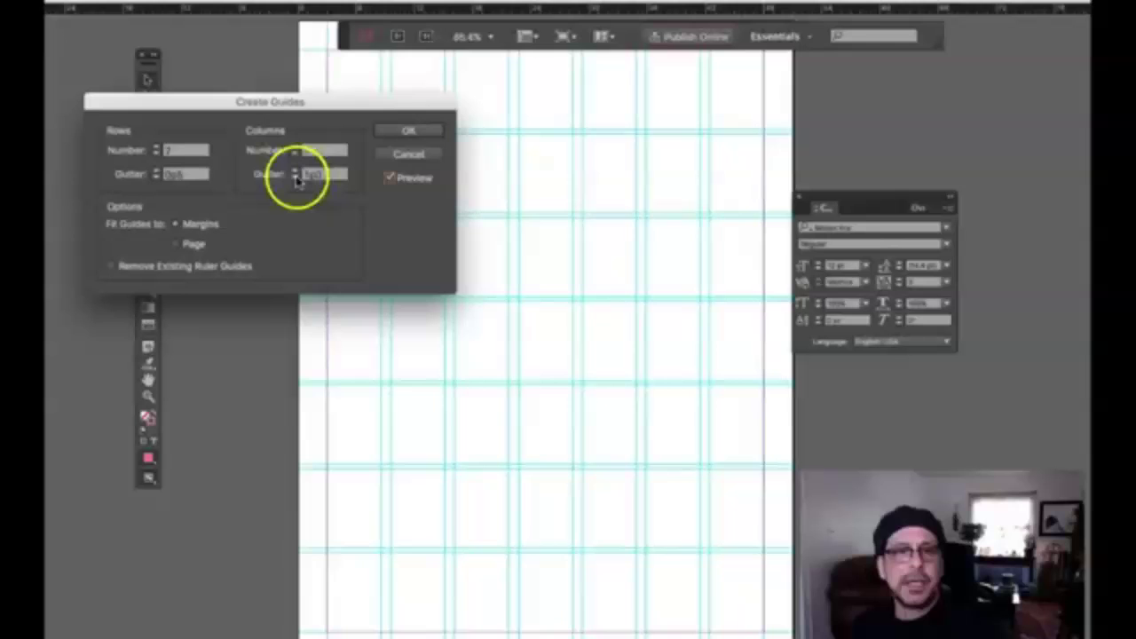
left_click(297, 177)
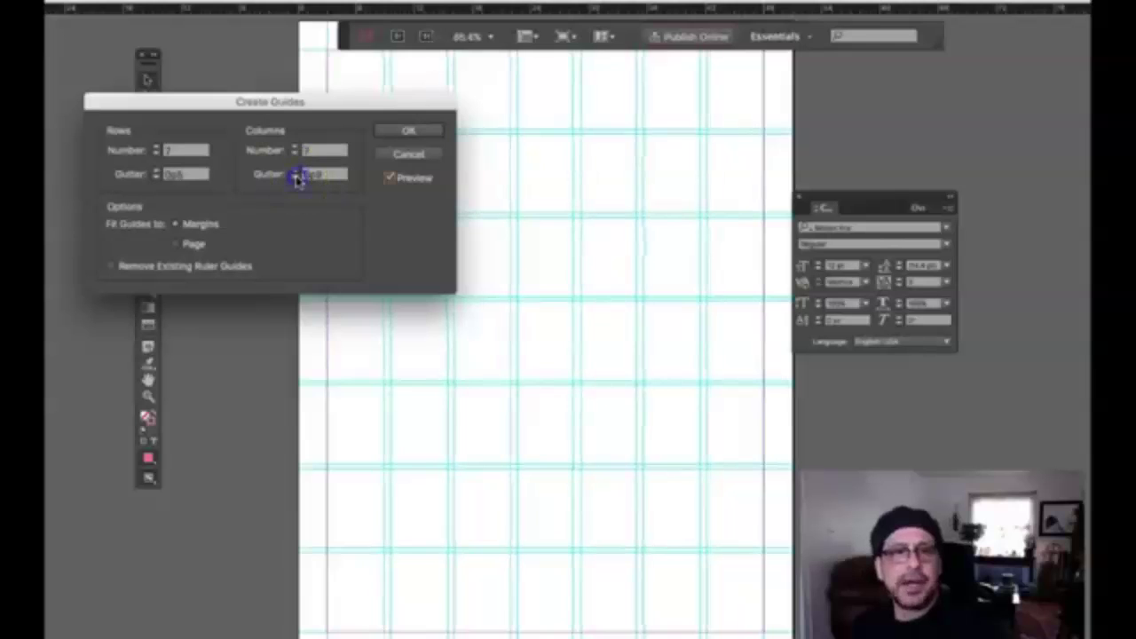
left_click(297, 176)
left_click(297, 177)
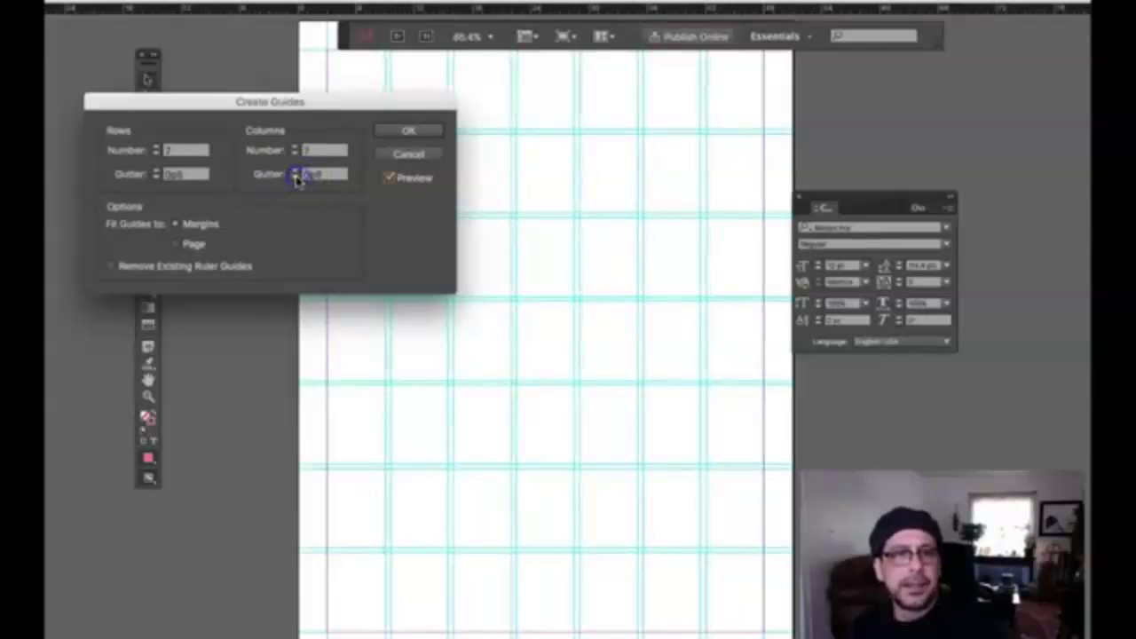
left_click(408, 132)
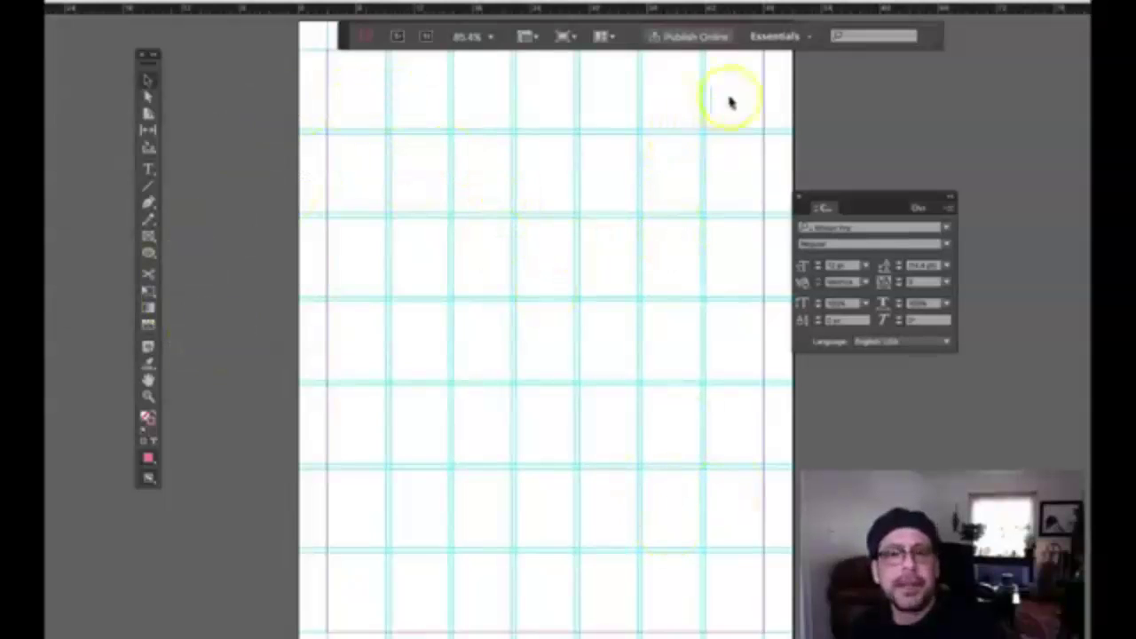
Examine the seven-by-seven guide grid over the whole page and magnify its middle area to 150%.
scroll(742, 342, "up", 3)
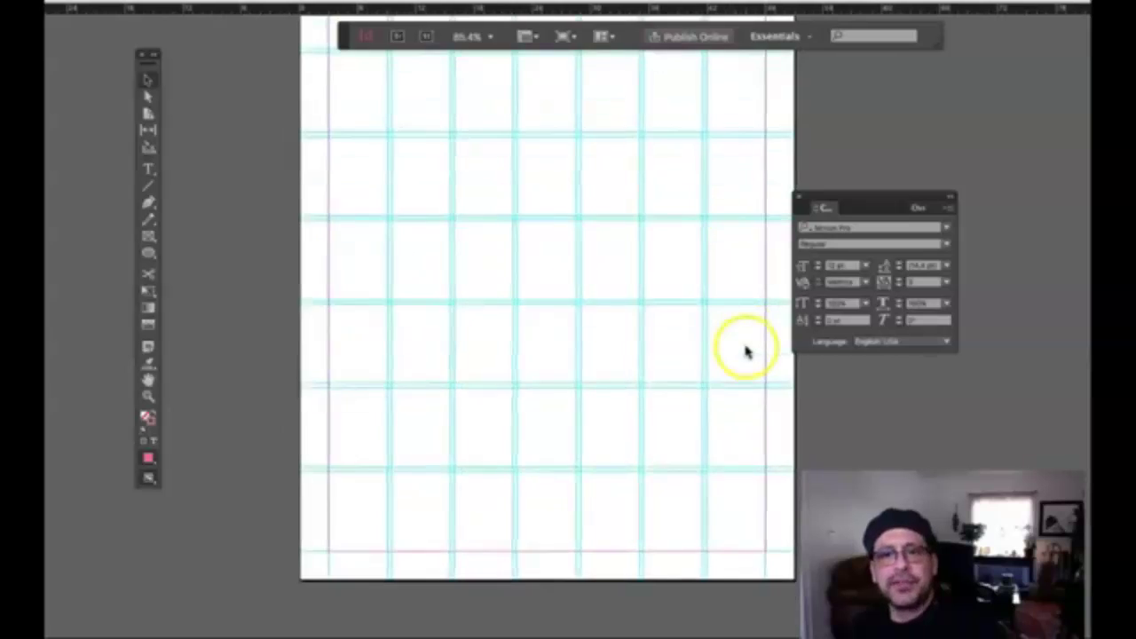
scroll(741, 342, "down", 2)
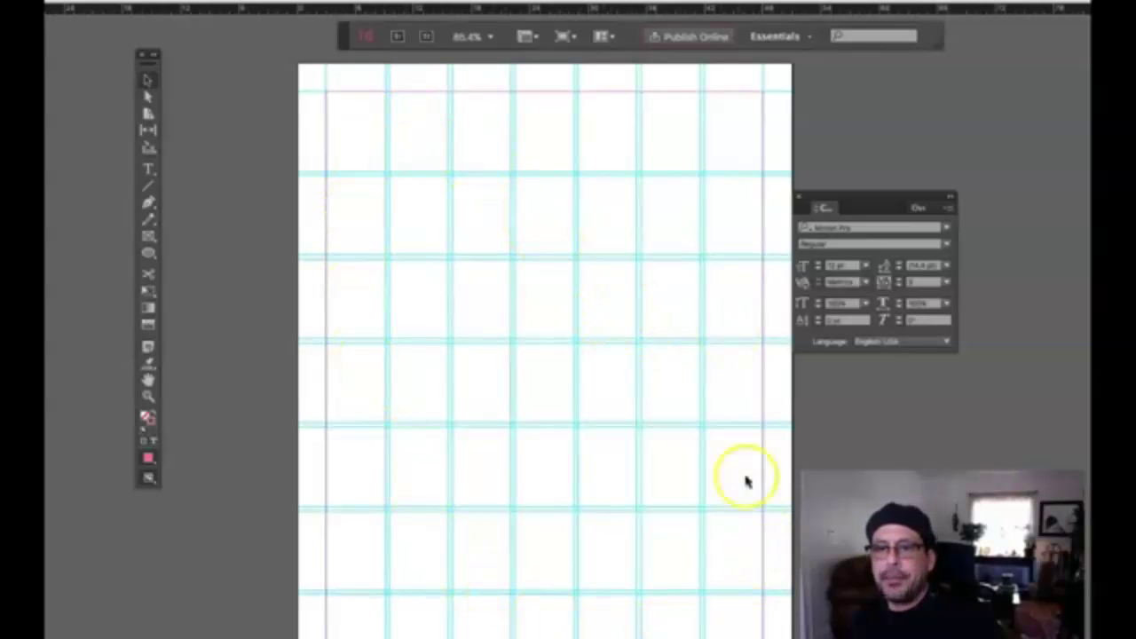
scroll(720, 450, "down", 2)
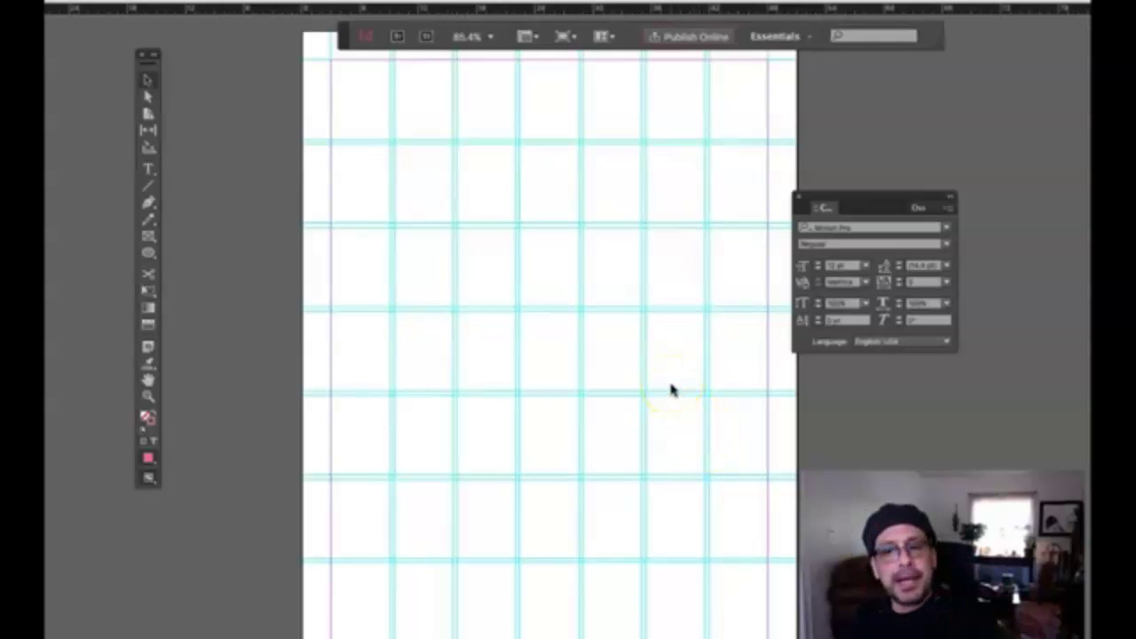
scroll(458, 307, "up", 2)
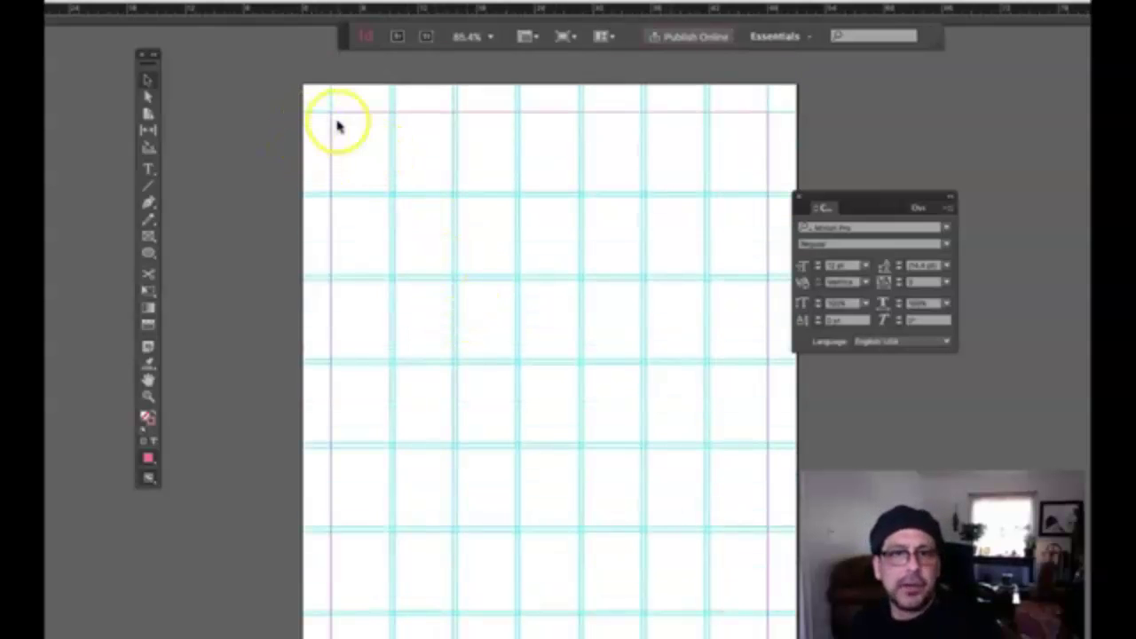
scroll(512, 380, "down", 4)
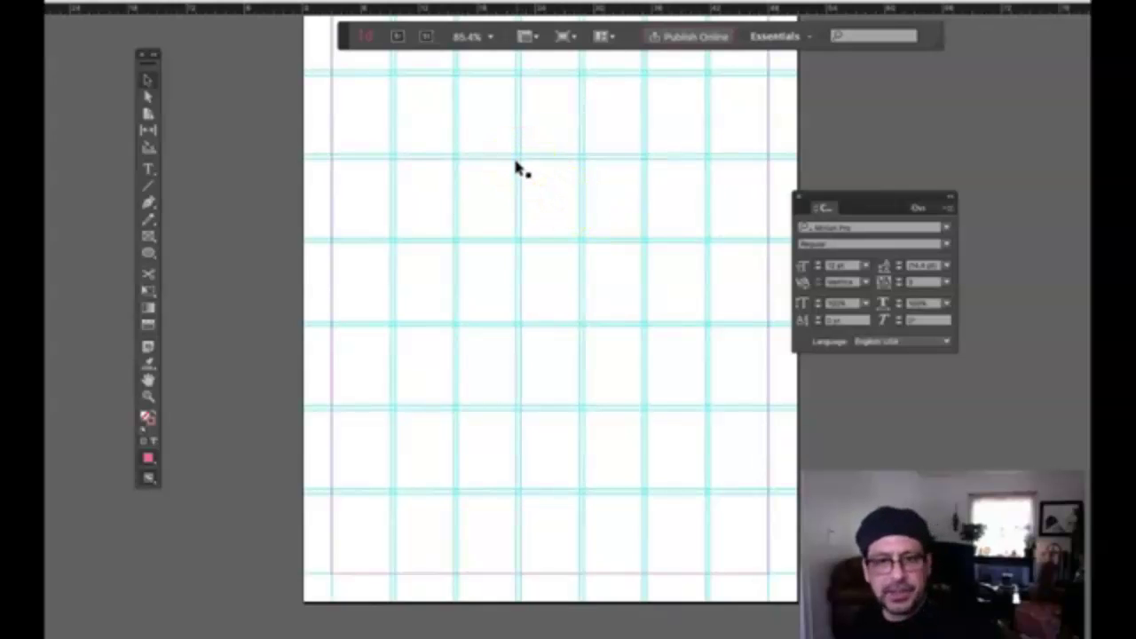
left_click(523, 190)
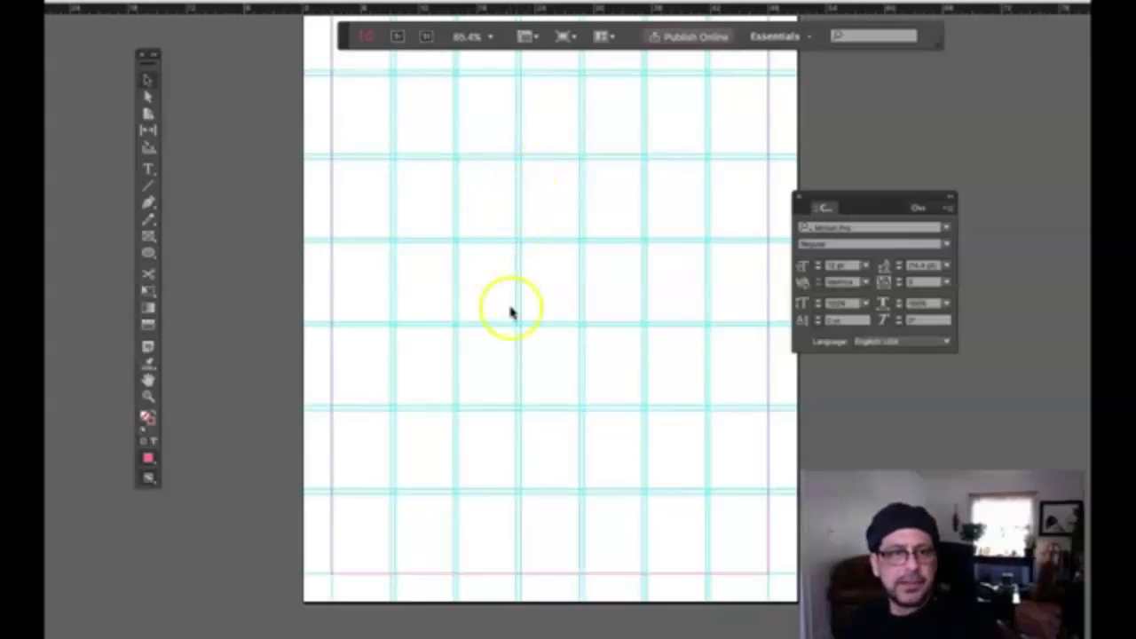
left_click(522, 172)
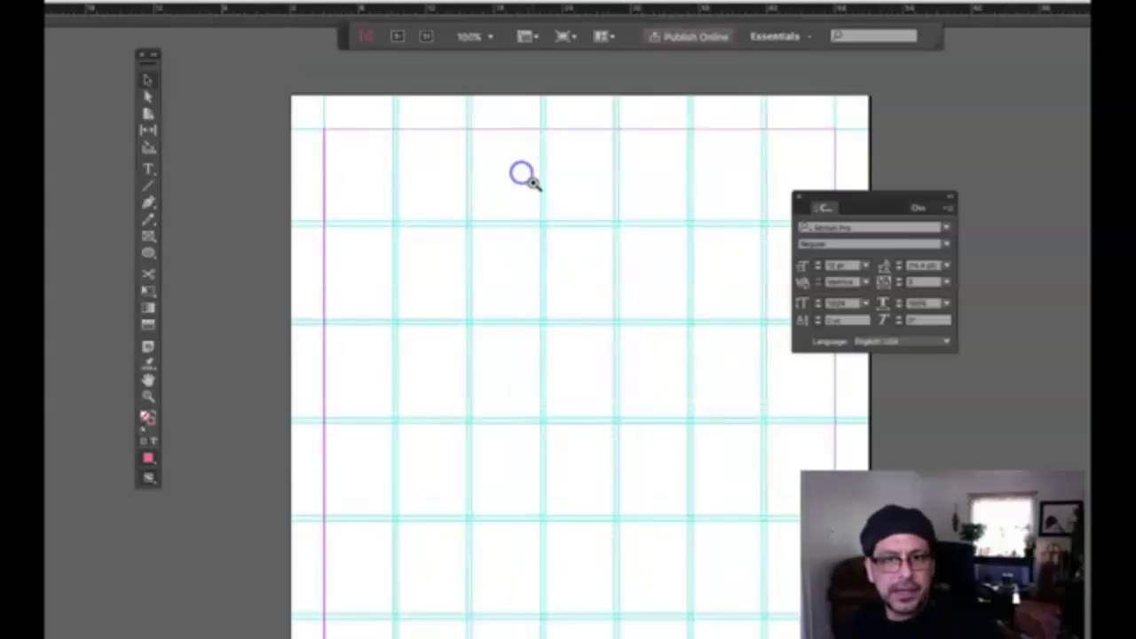
left_click(531, 179)
left_click(594, 469)
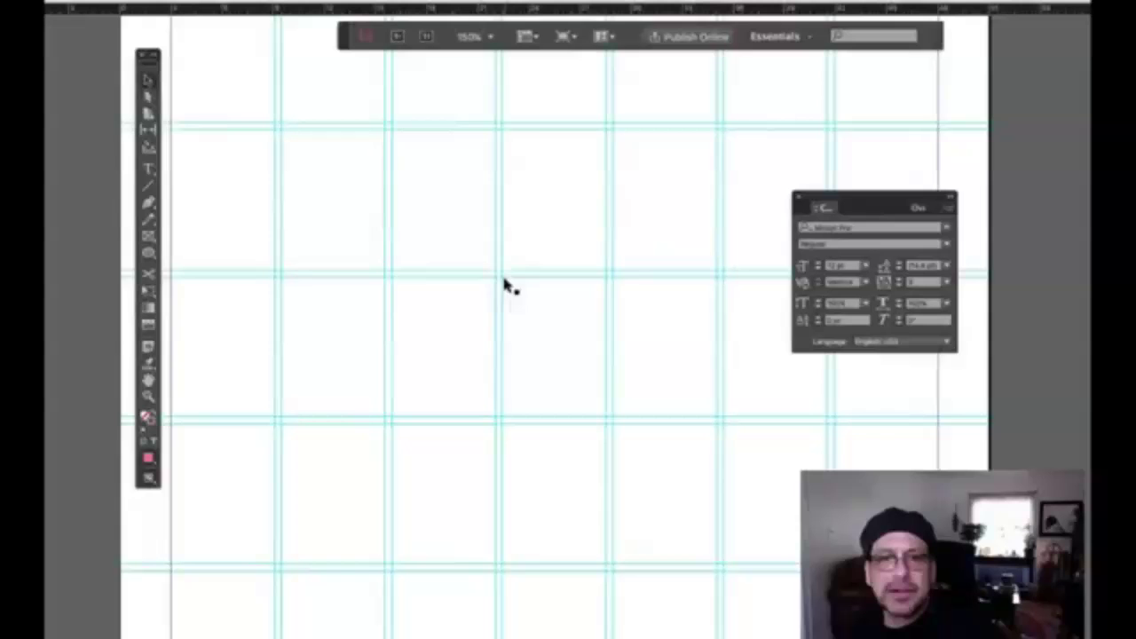
Draw a text frame spanning grid columns four to seven and rows three to four, and fill it with placeholder text.
left_click(149, 169)
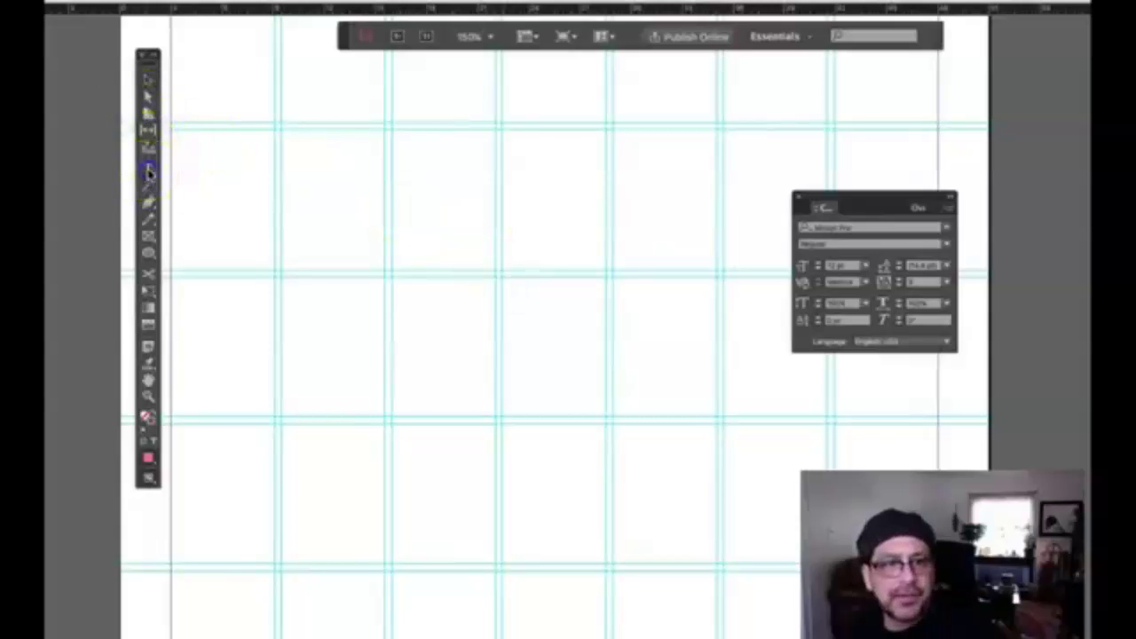
left_click(190, 170)
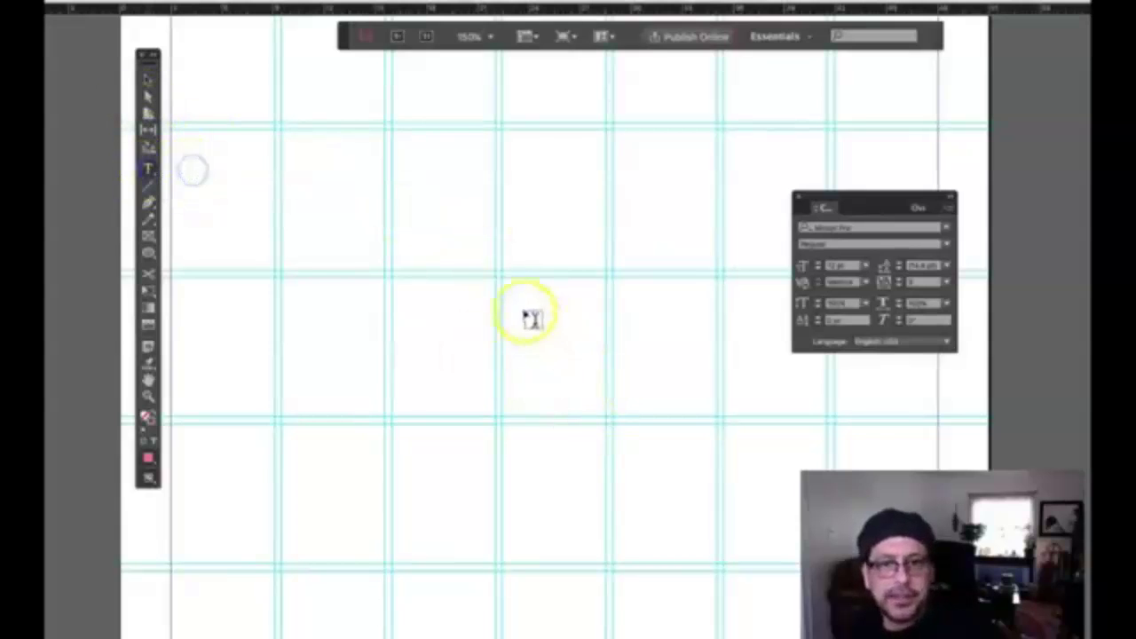
left_click_drag(505, 280, 934, 543)
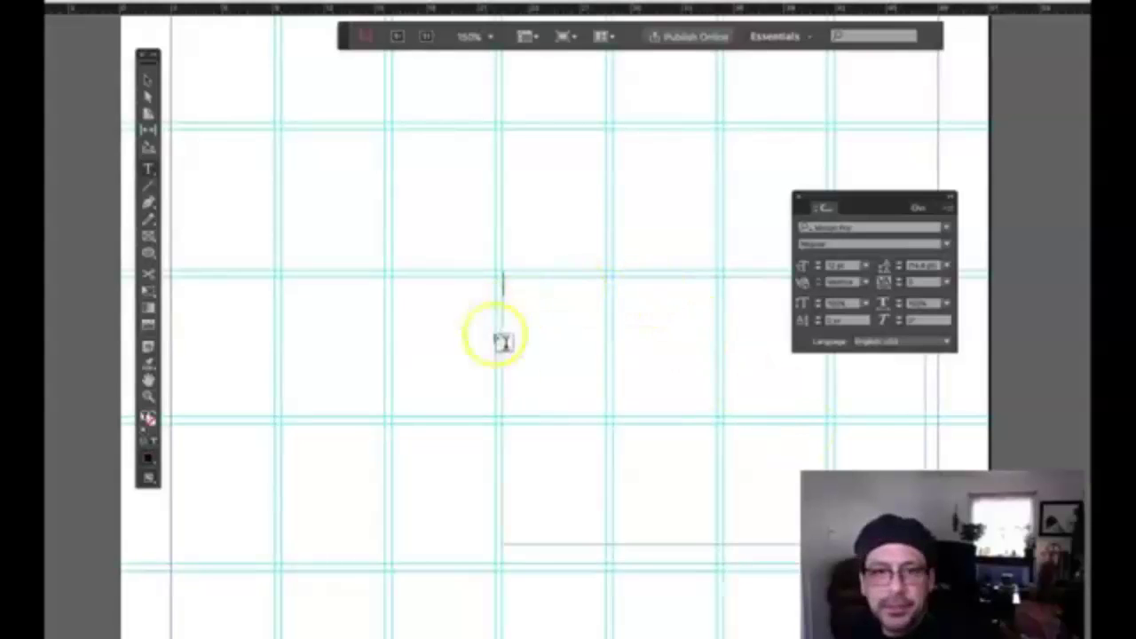
key("super+z")
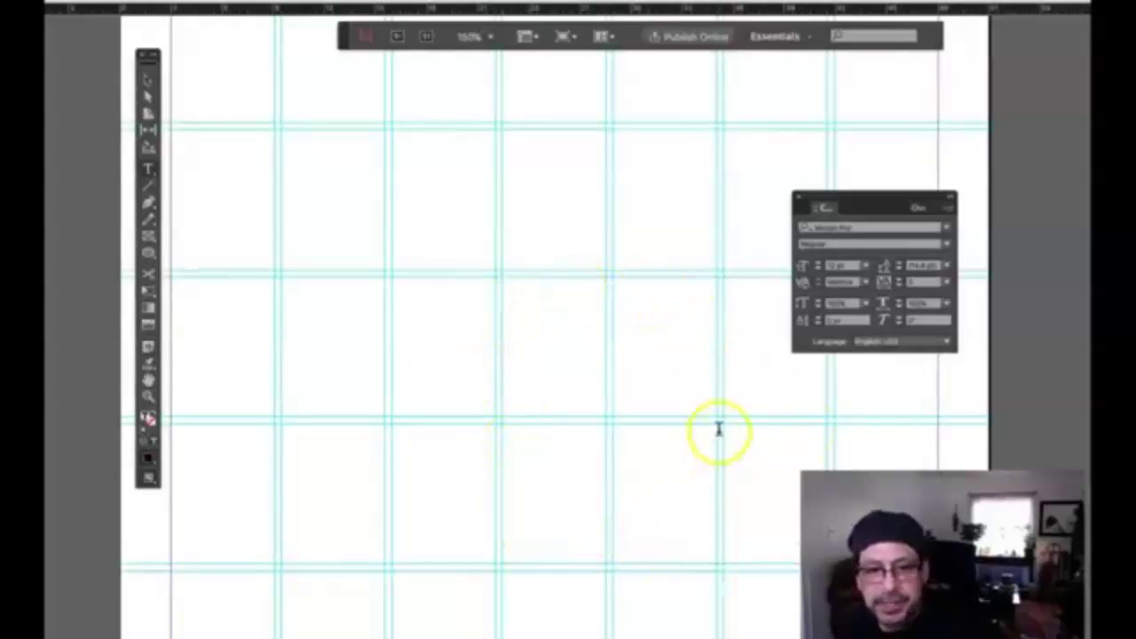
left_click_drag(503, 277, 875, 563)
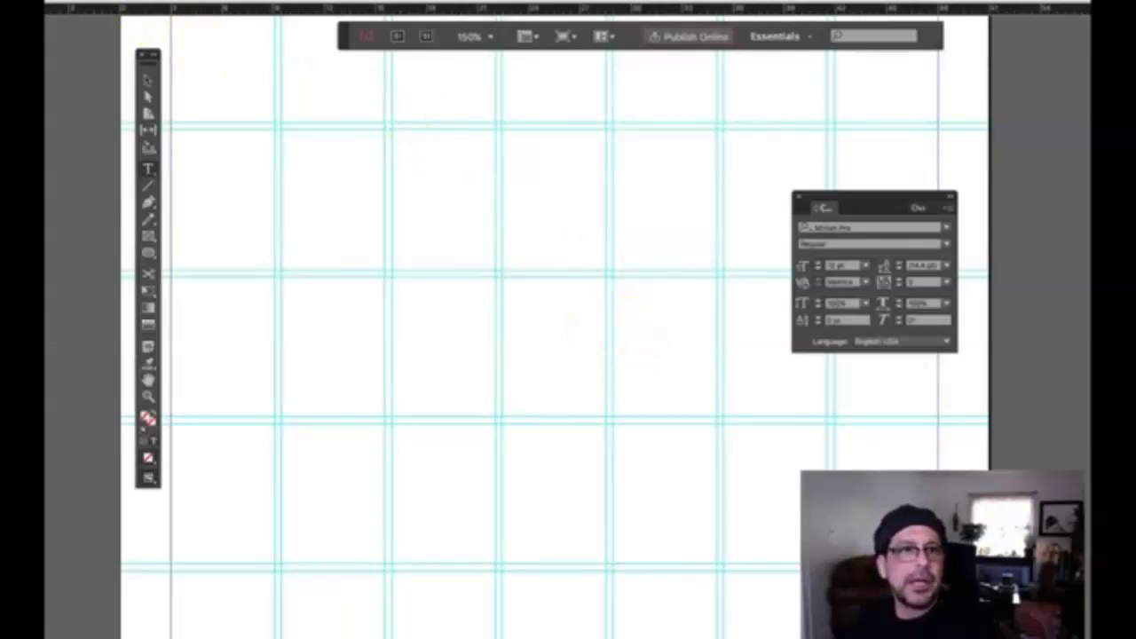
left_click(163, 2)
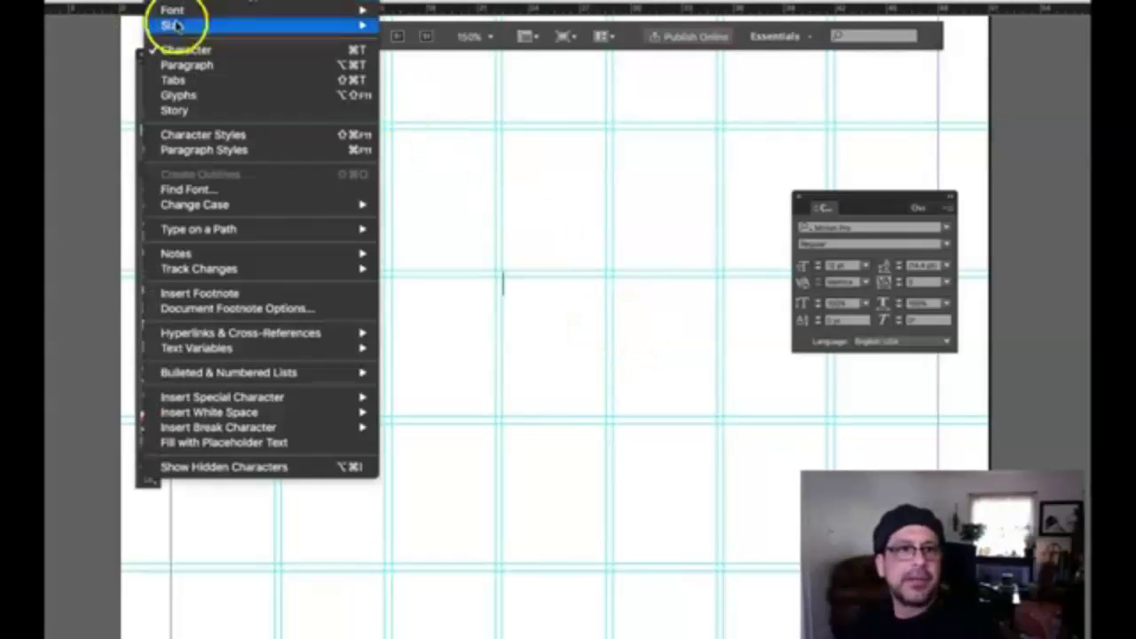
left_click(222, 443)
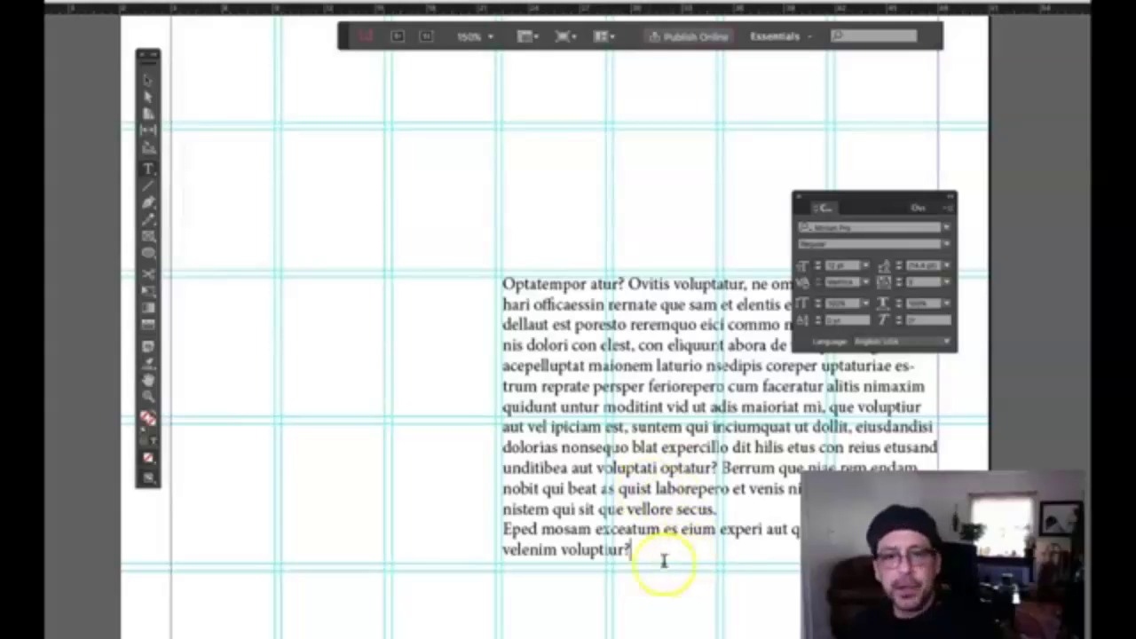
Leave text editing in the placeholder paragraph and switch to the Selection tool with its text frame selected.
scroll(657, 533, "down", 5)
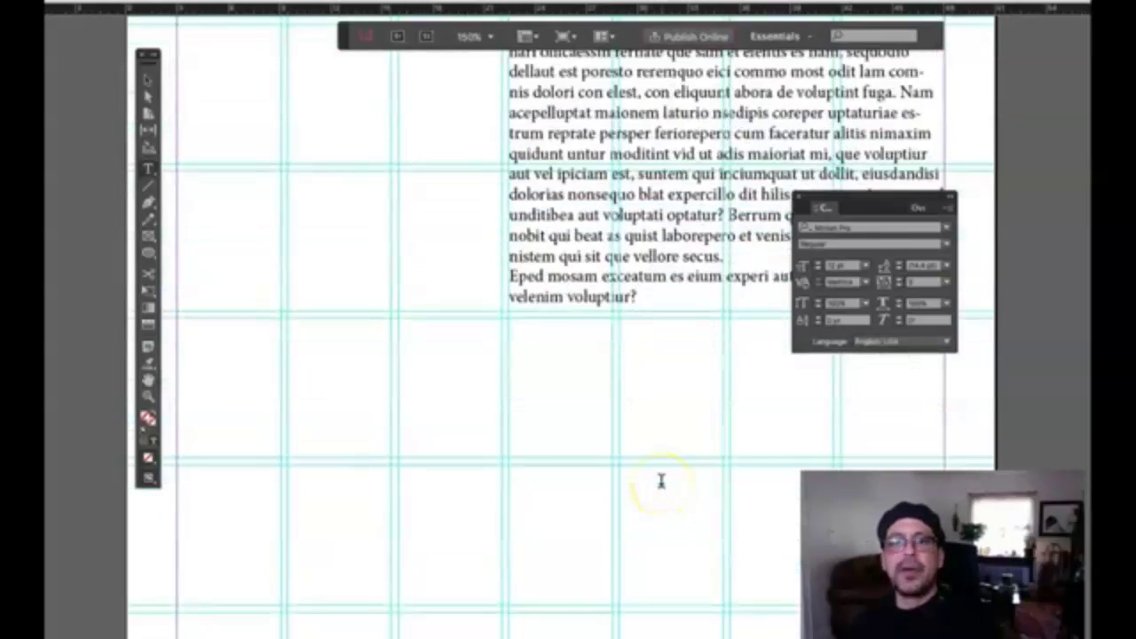
scroll(662, 482, "down", 5)
scroll(662, 482, "up", 9)
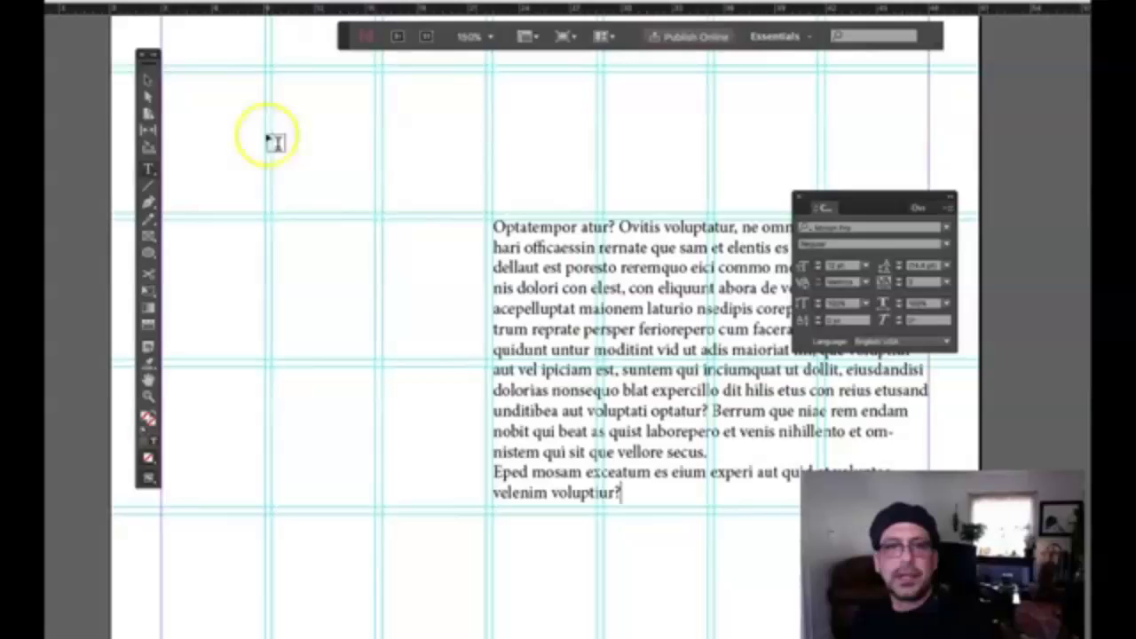
left_click(147, 81)
scroll(213, 172, "up", 3)
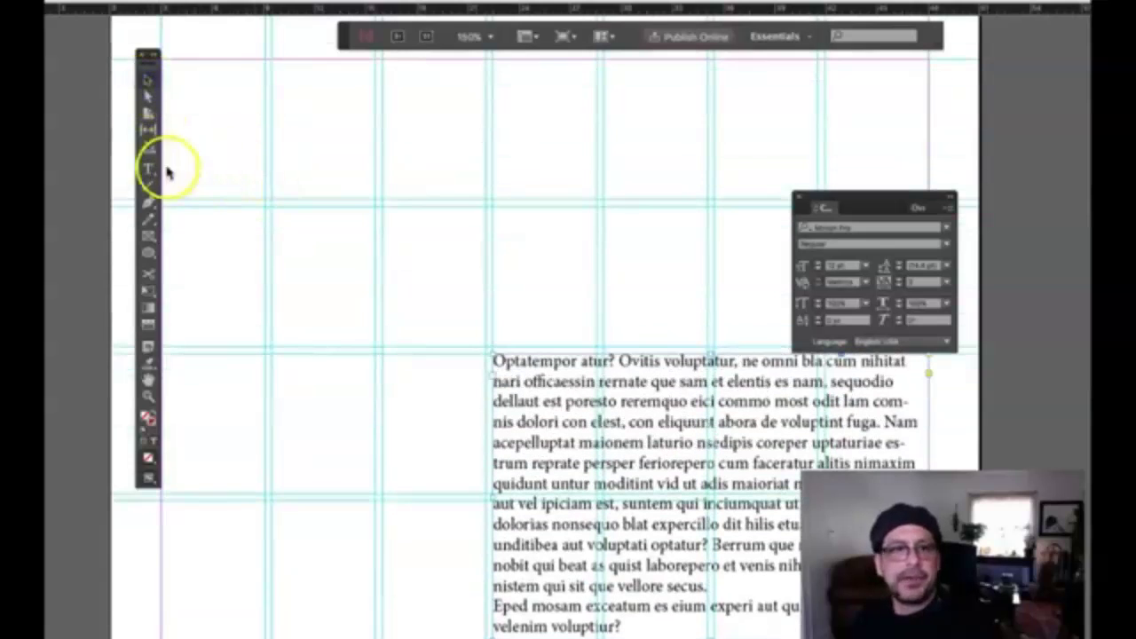
Draw a text frame spanning grid columns one to six in the first row and fill it with placeholder text.
left_click(150, 167)
scroll(292, 231, "left", 2)
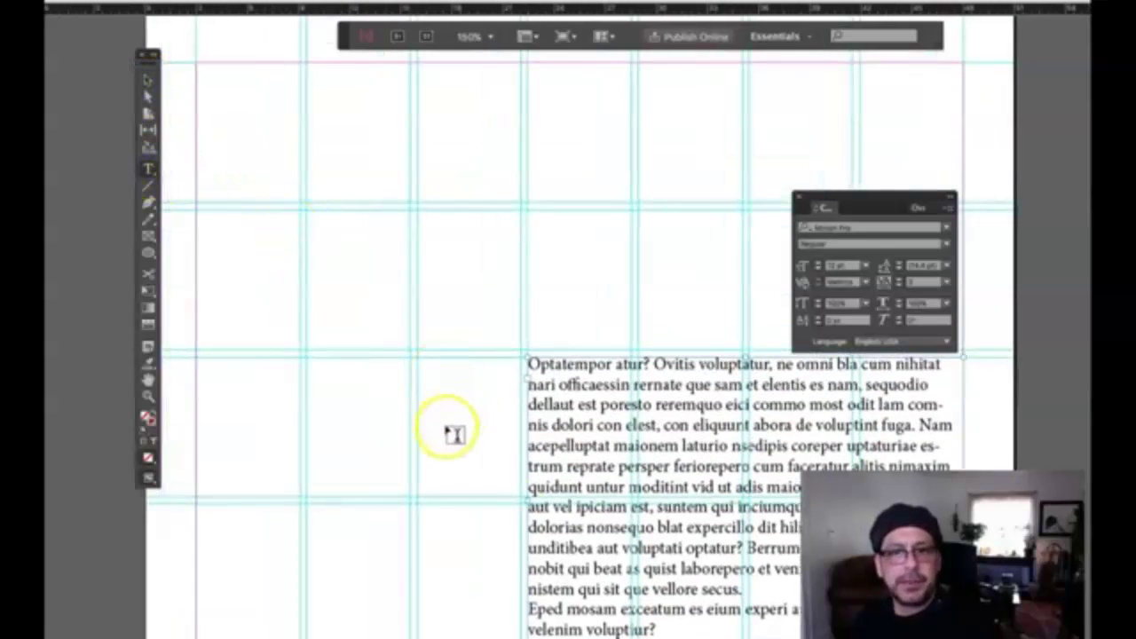
scroll(666, 560, "down", 4)
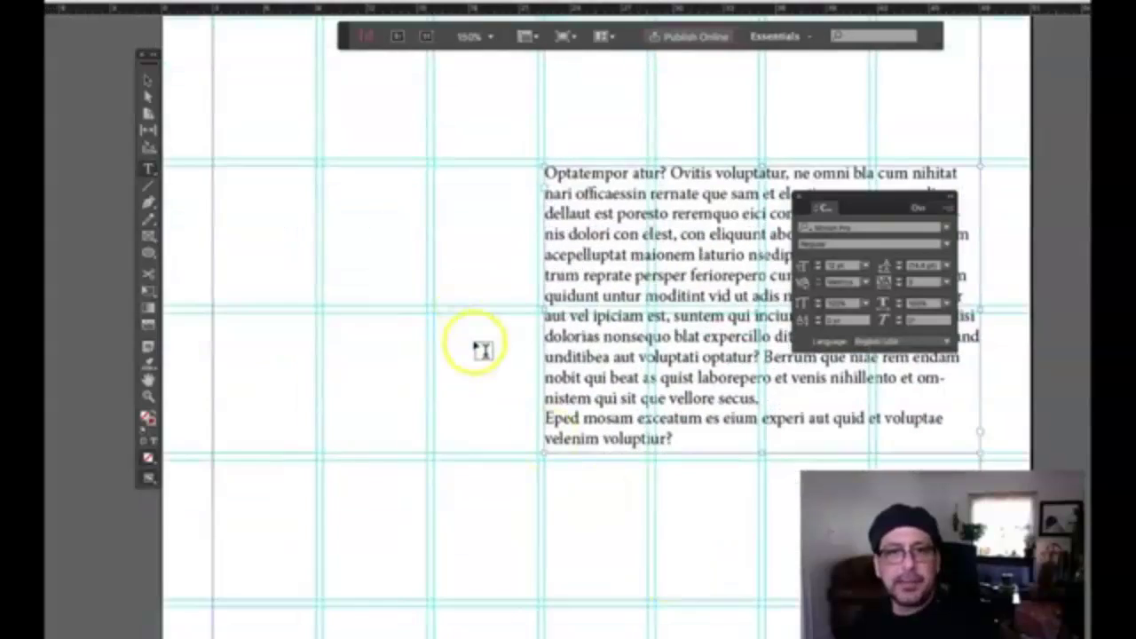
scroll(475, 347, "up", 6)
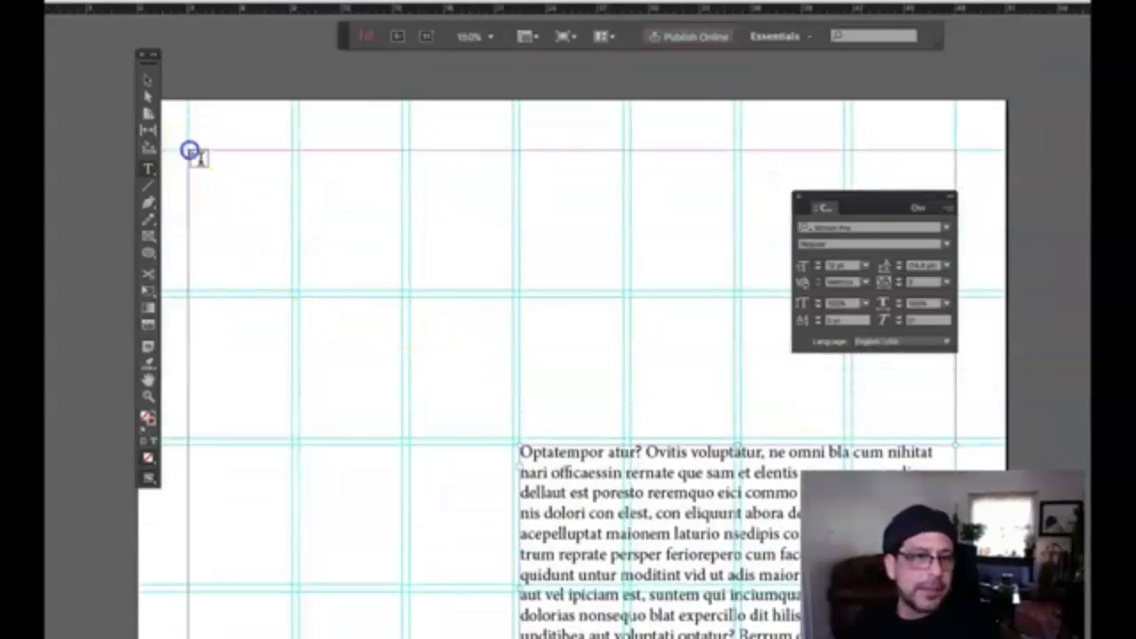
left_click_drag(188, 151, 840, 291)
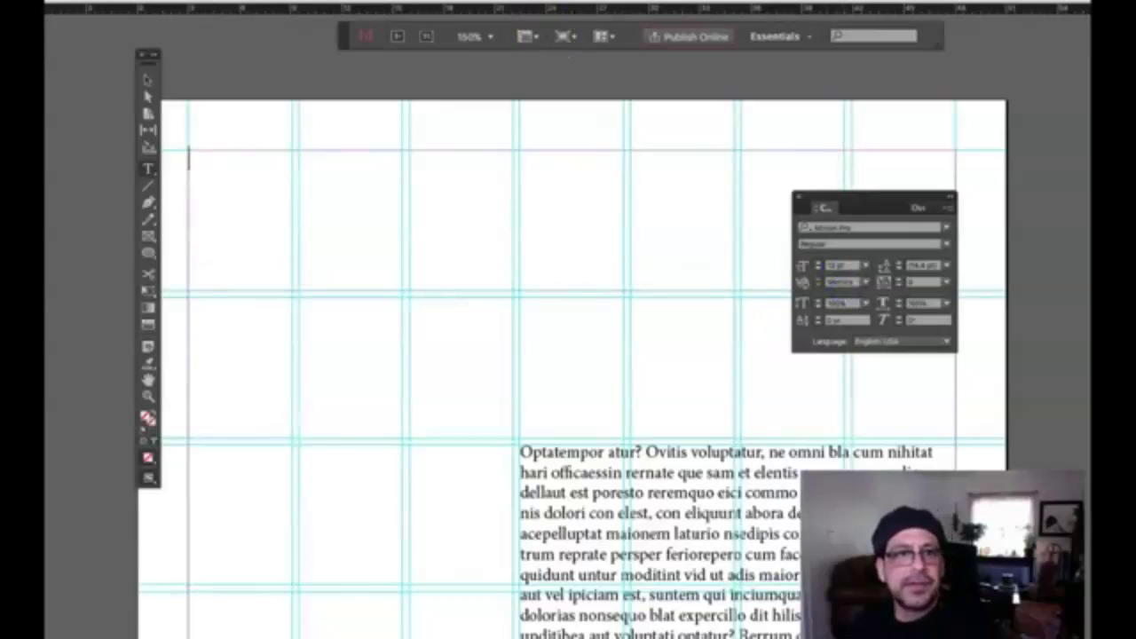
left_click(162, 2)
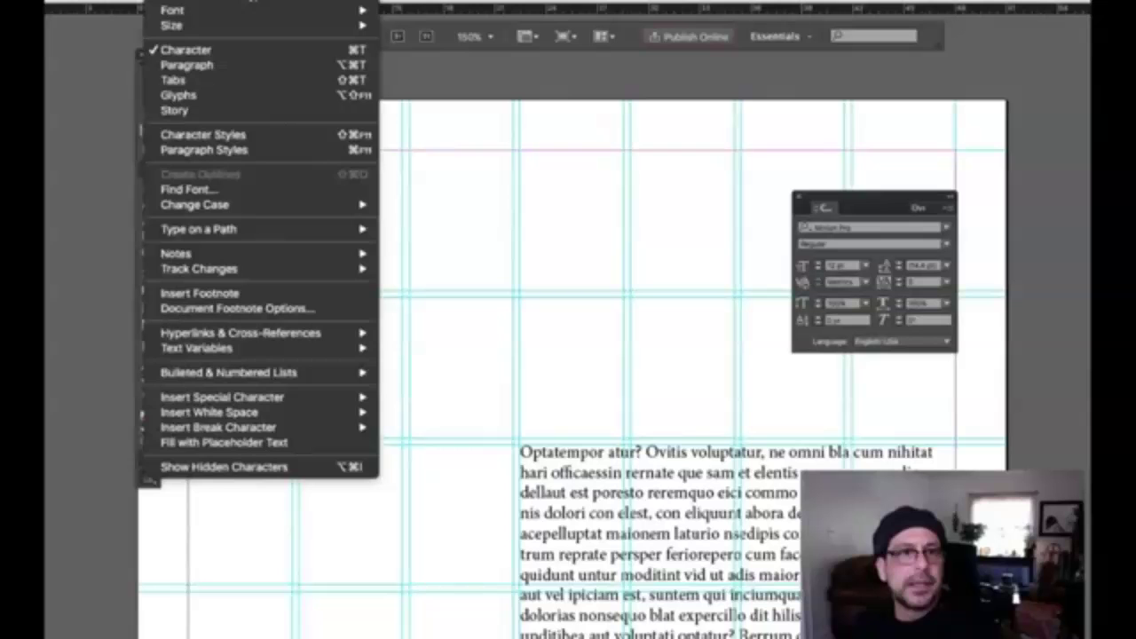
left_click(183, 444)
scroll(350, 256, "left", 5)
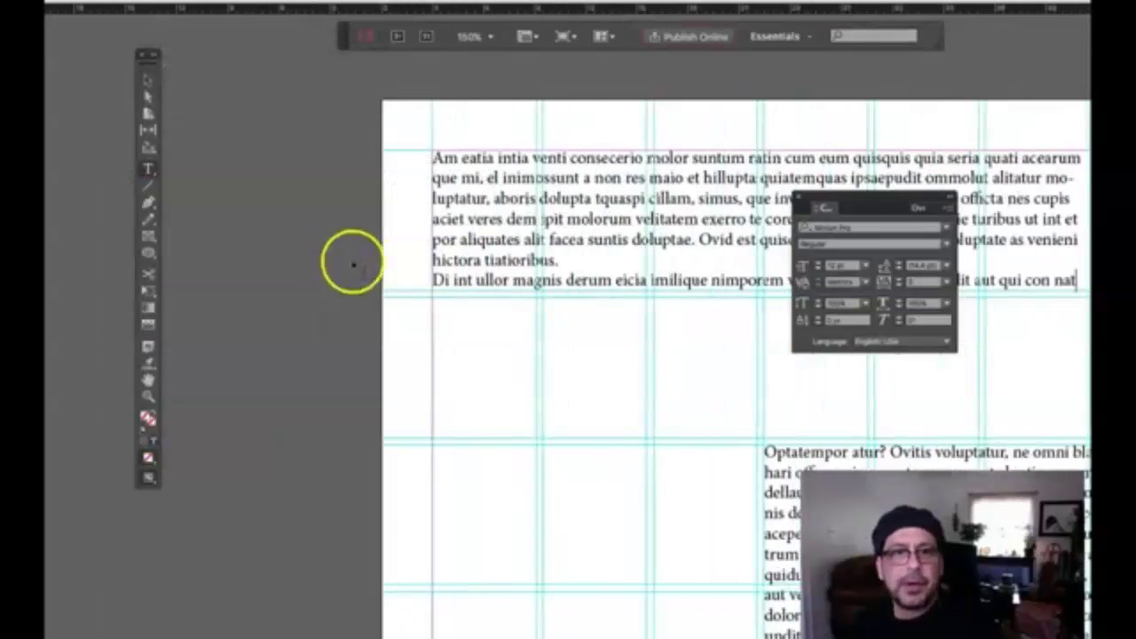
Set all the placeholder text in the first-row frame to 36 pt as a headline.
left_click(530, 238)
triple_click(530, 238)
left_click(566, 266)
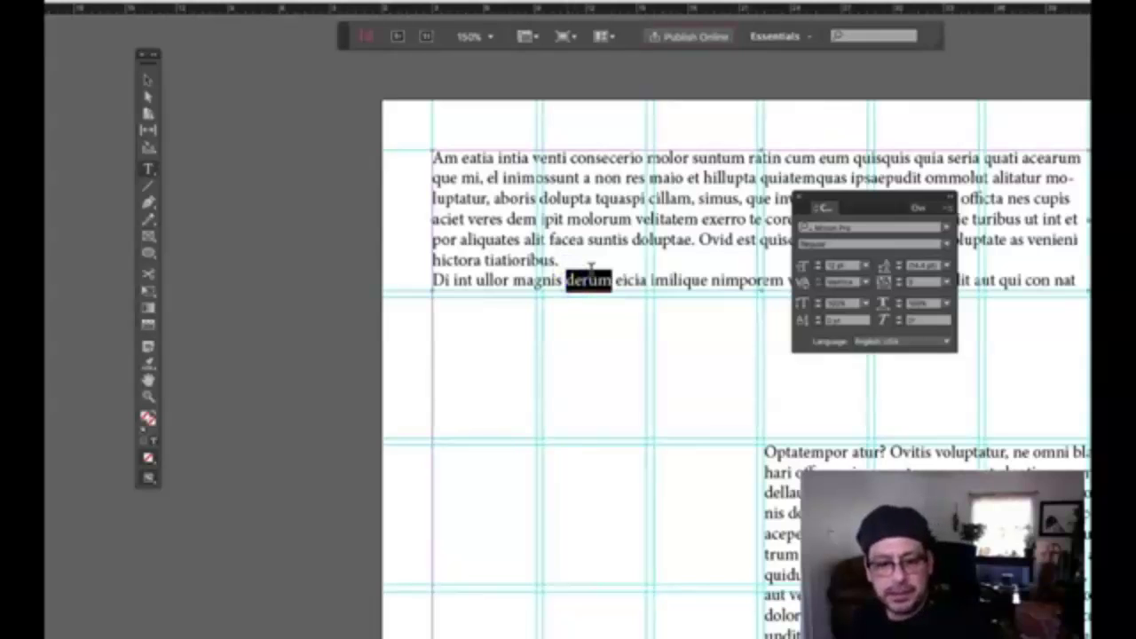
triple_click(578, 267)
left_click(866, 265)
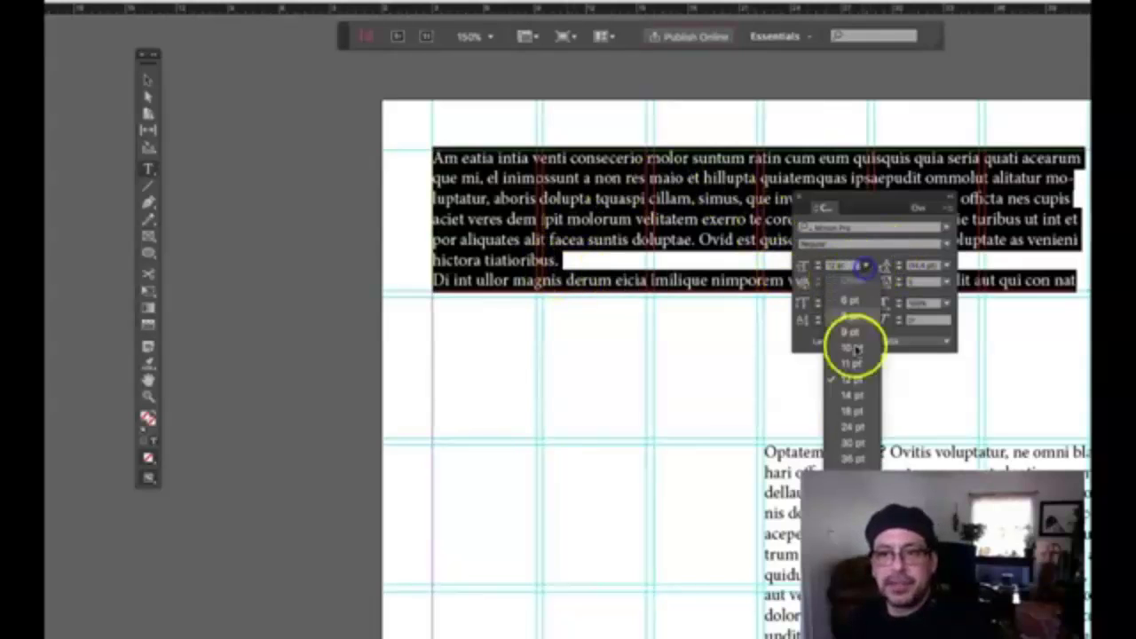
left_click(850, 439)
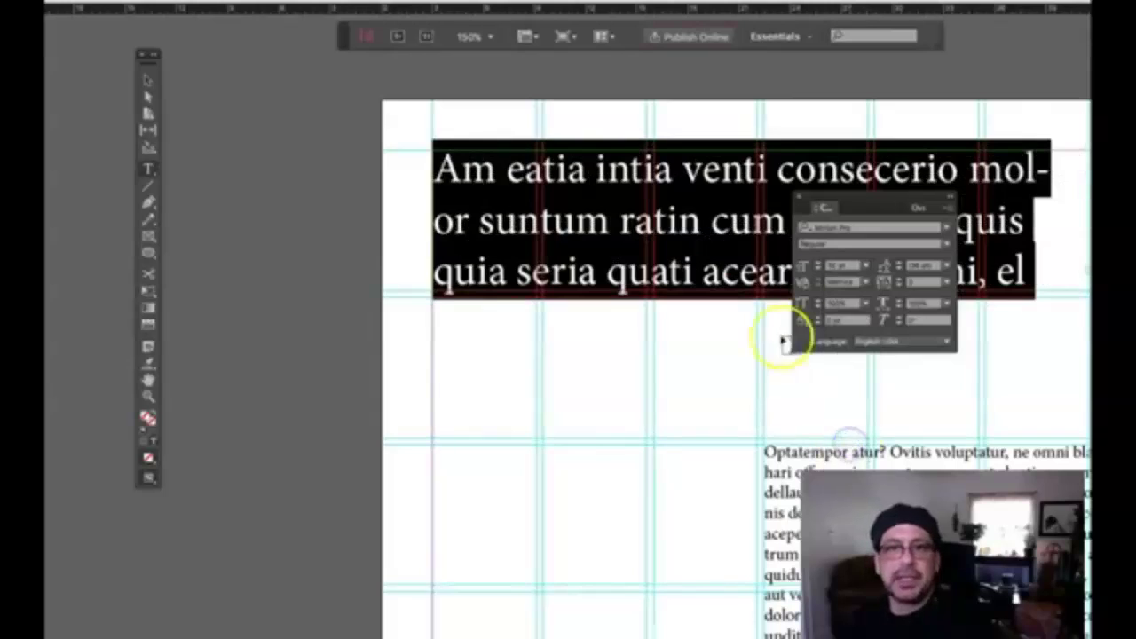
left_click(865, 265)
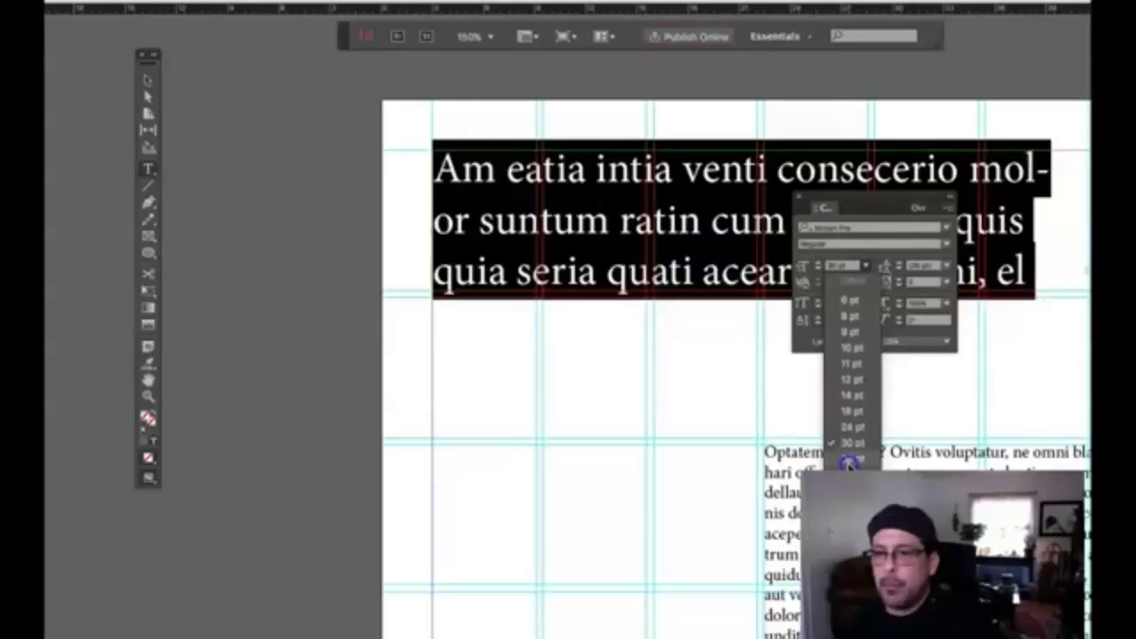
left_click(851, 462)
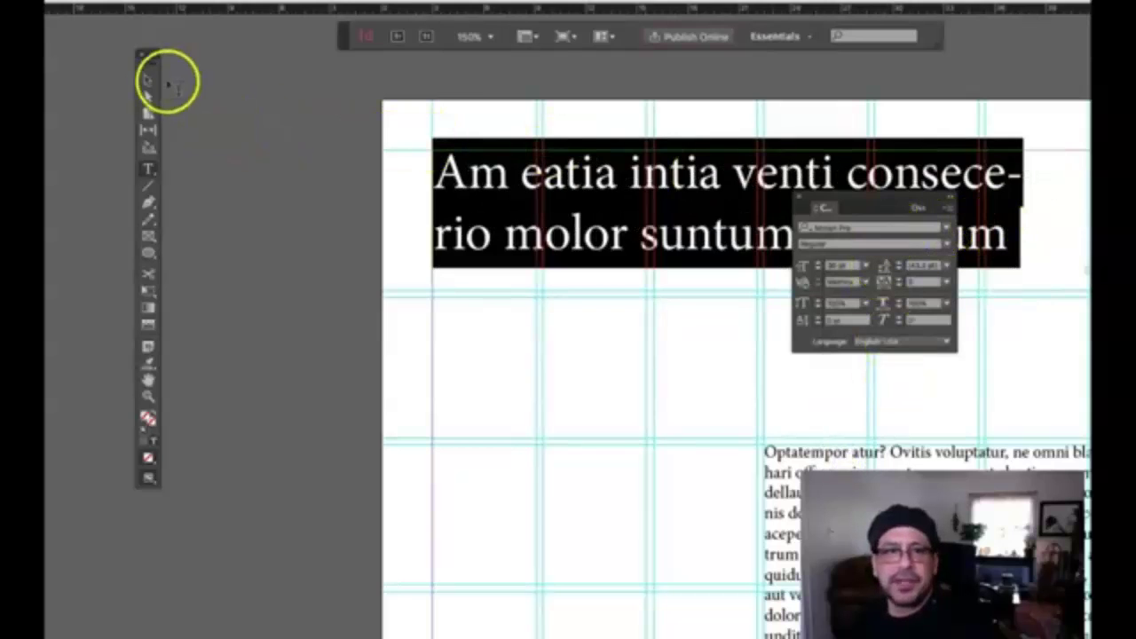
Move the Character panel and document window aside, and shorten the headline frame to end just below its second text line.
left_click(147, 80)
left_click_drag(855, 205, 1088, 214)
left_click_drag(710, 2, 511, 2)
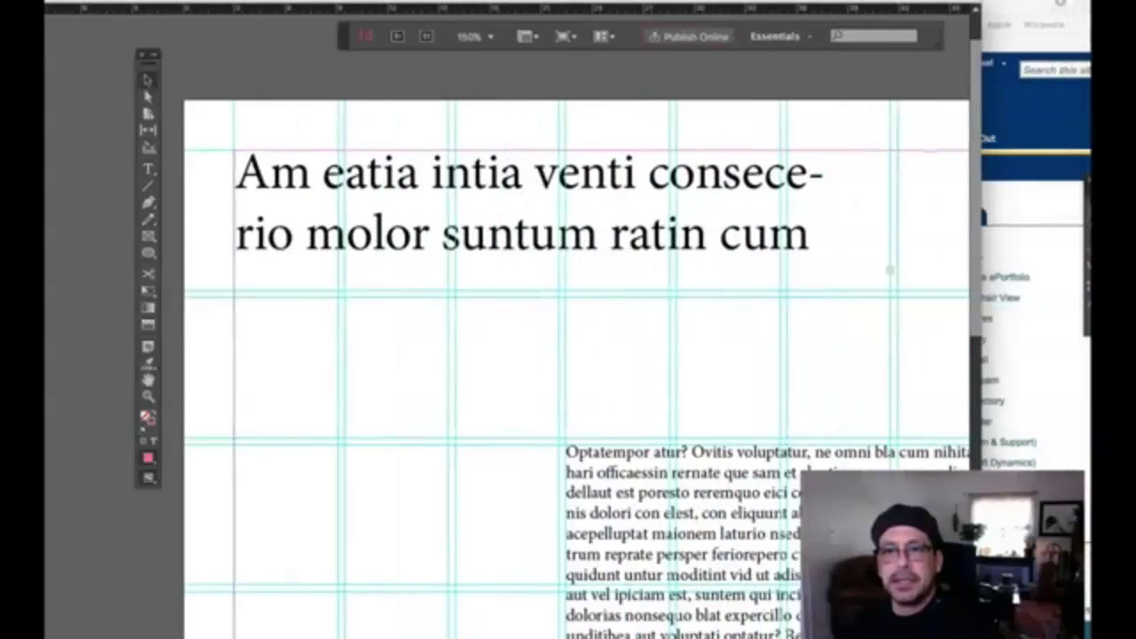
left_click(472, 250)
left_click(553, 291)
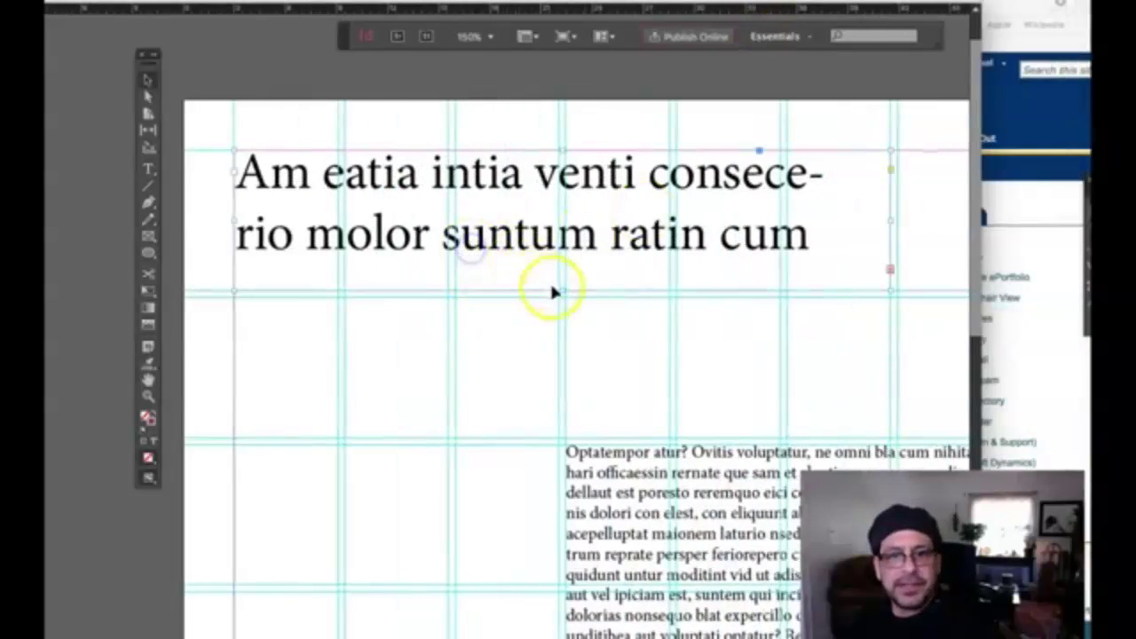
left_click_drag(561, 290, 563, 256)
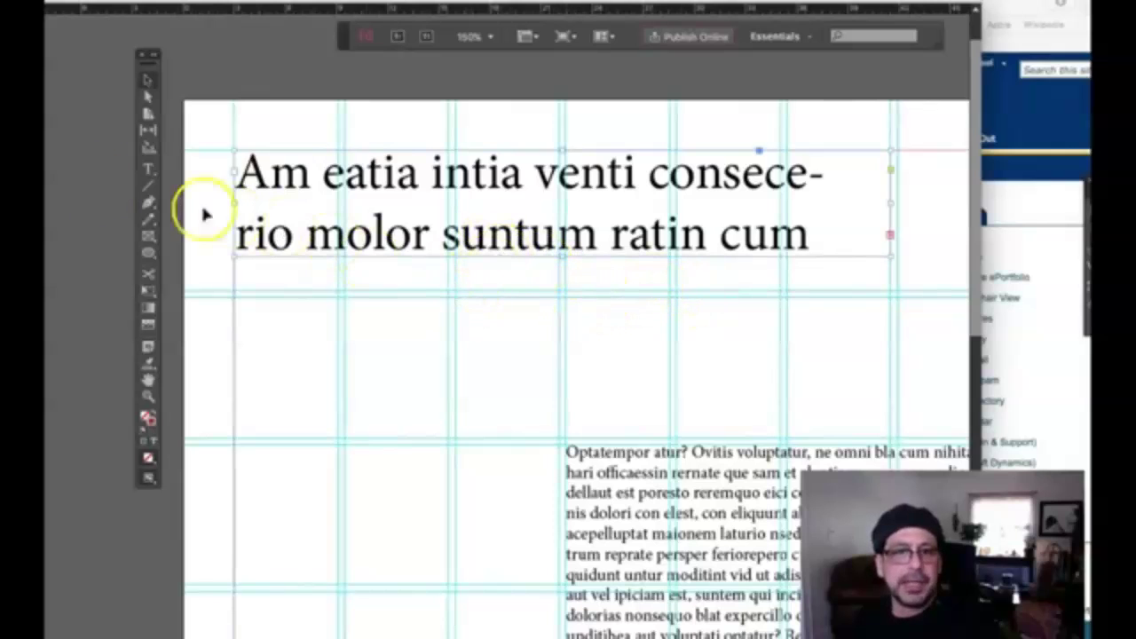
Draw a shallow text frame at the top of row two from column three into column six and fill it with placeholder text.
left_click(150, 171)
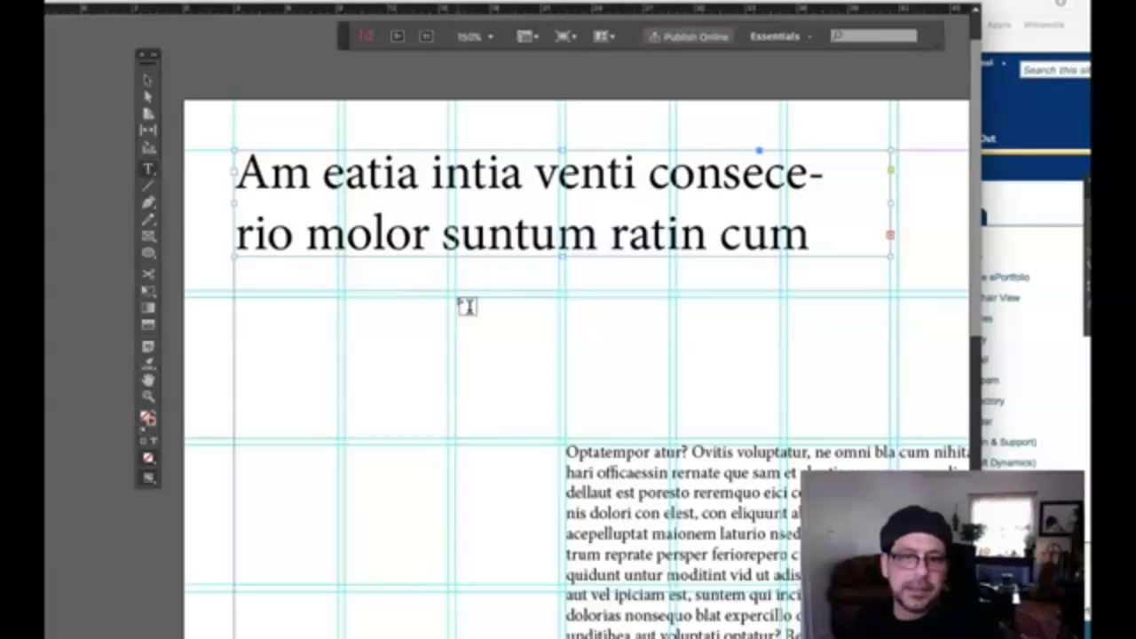
left_click_drag(457, 301, 818, 350)
left_click(158, 1)
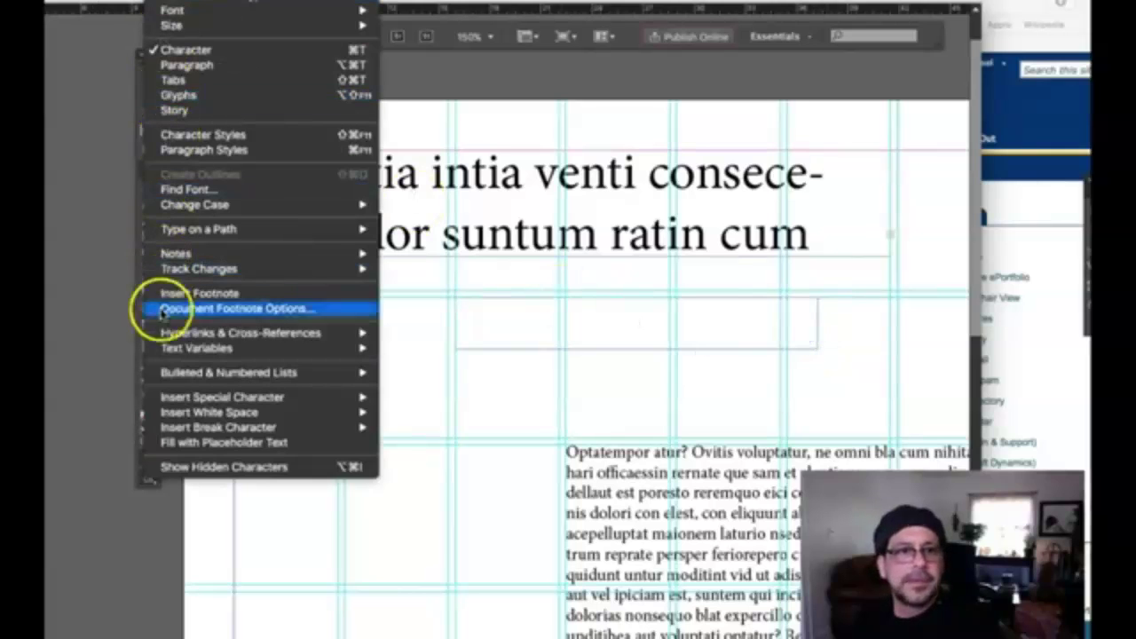
left_click(189, 449)
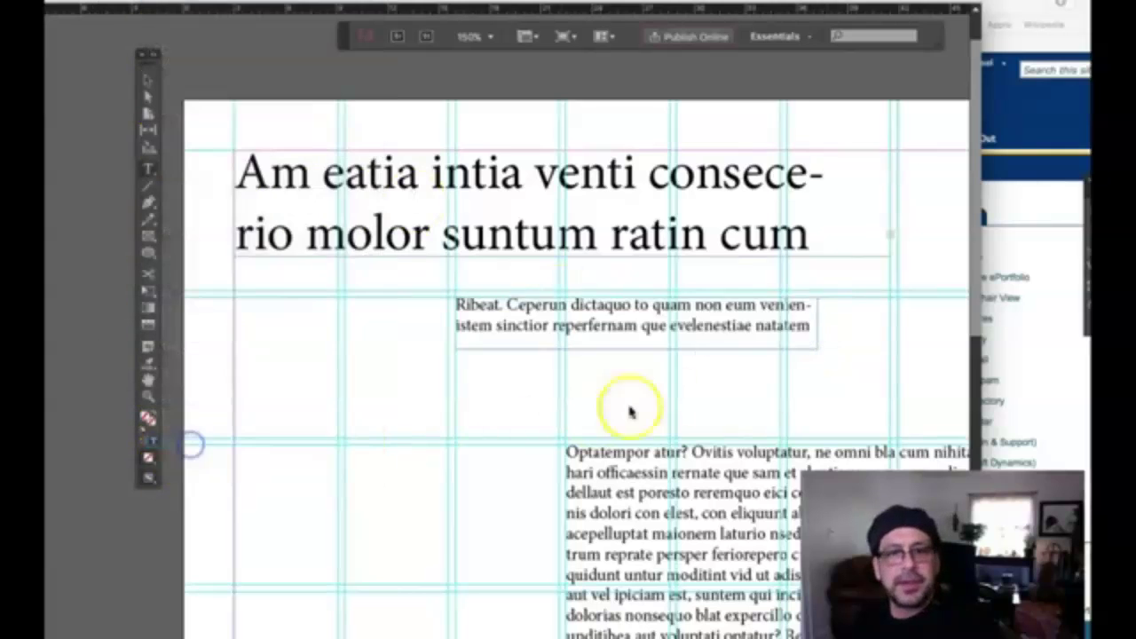
Enlarge the font size of all the placeholder text in the row-two frame to make a subheading.
triple_click(732, 326)
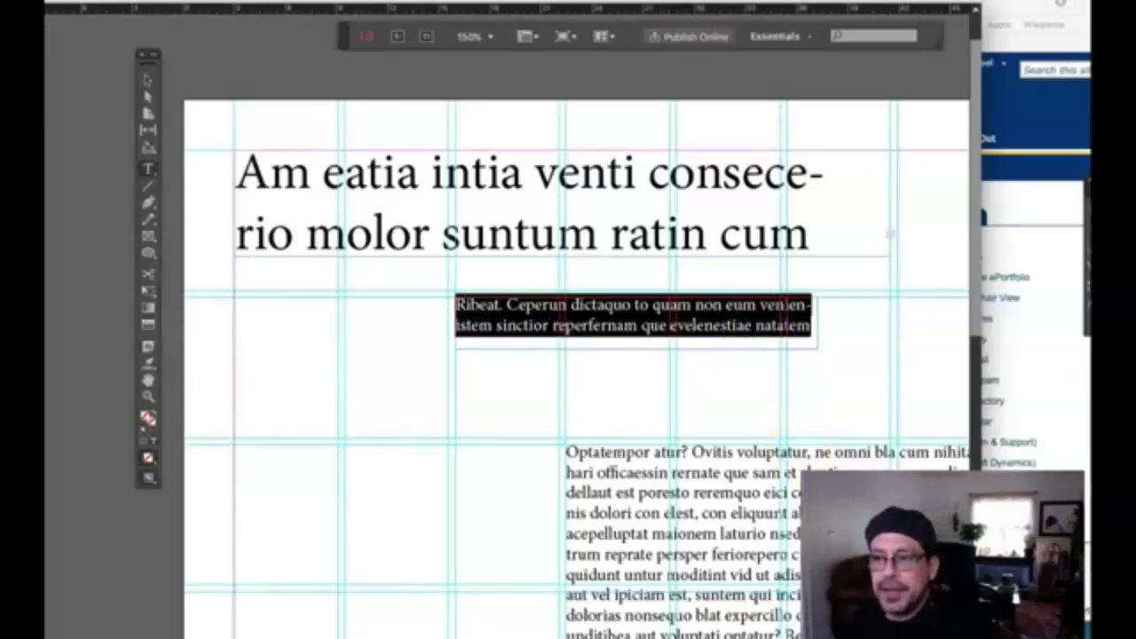
left_click(1088, 306)
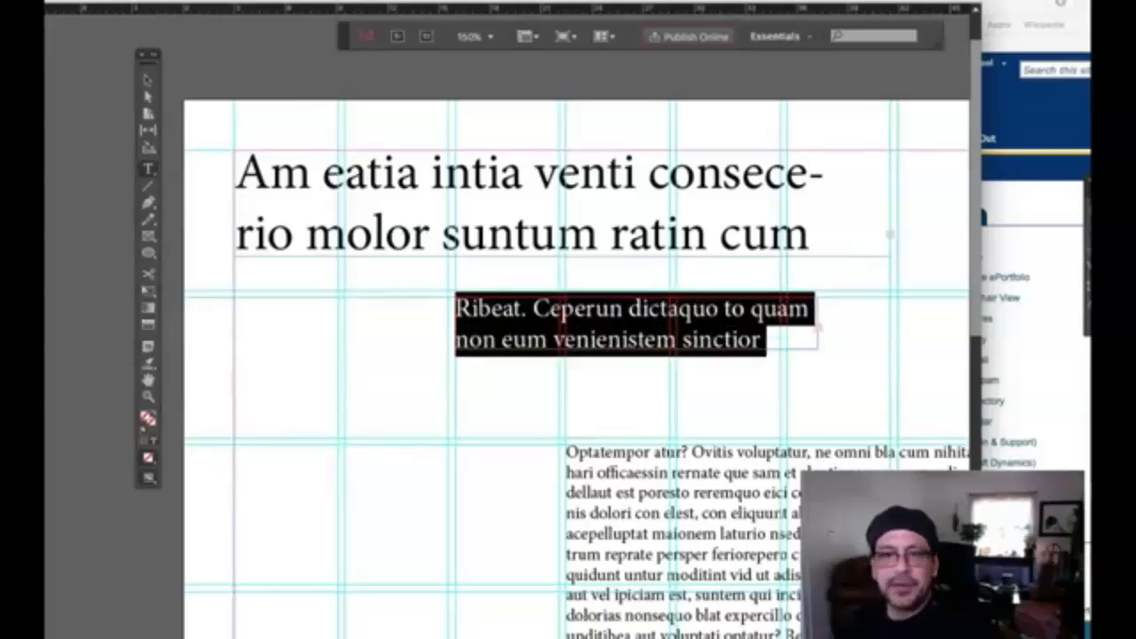
left_click(786, 361)
Draw an empty rectangular picture frame across grid columns one and two and rows three to four, beside the body text.
scroll(489, 399, "down", 10)
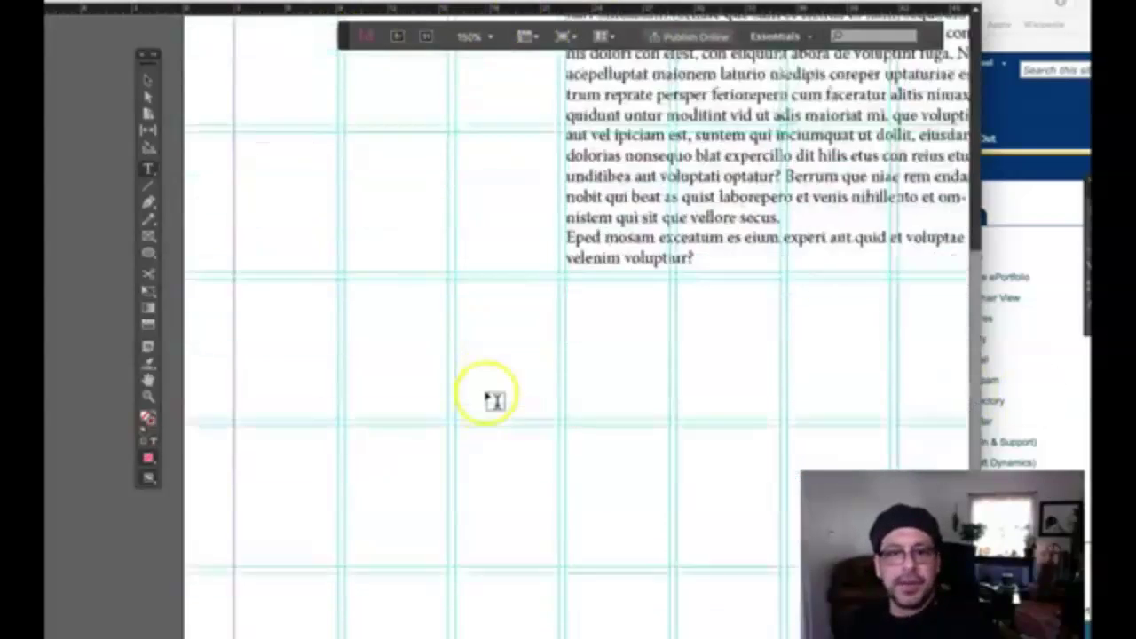
scroll(639, 324, "up", 2)
scroll(657, 318, "up", 3)
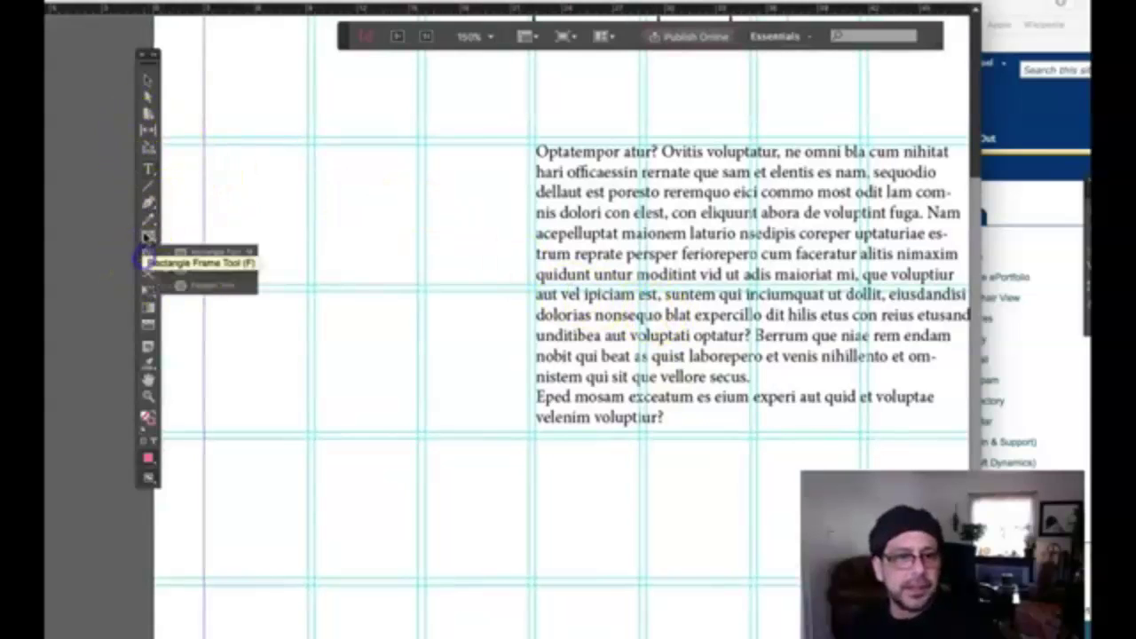
left_click(148, 233)
left_click(228, 234)
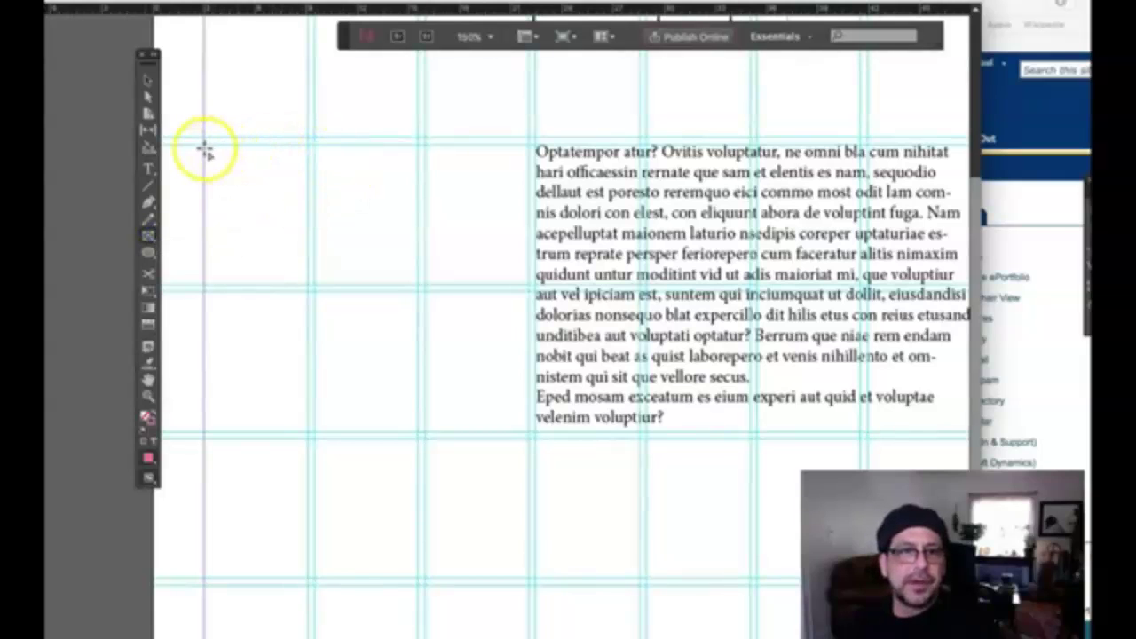
left_click_drag(205, 149, 418, 420)
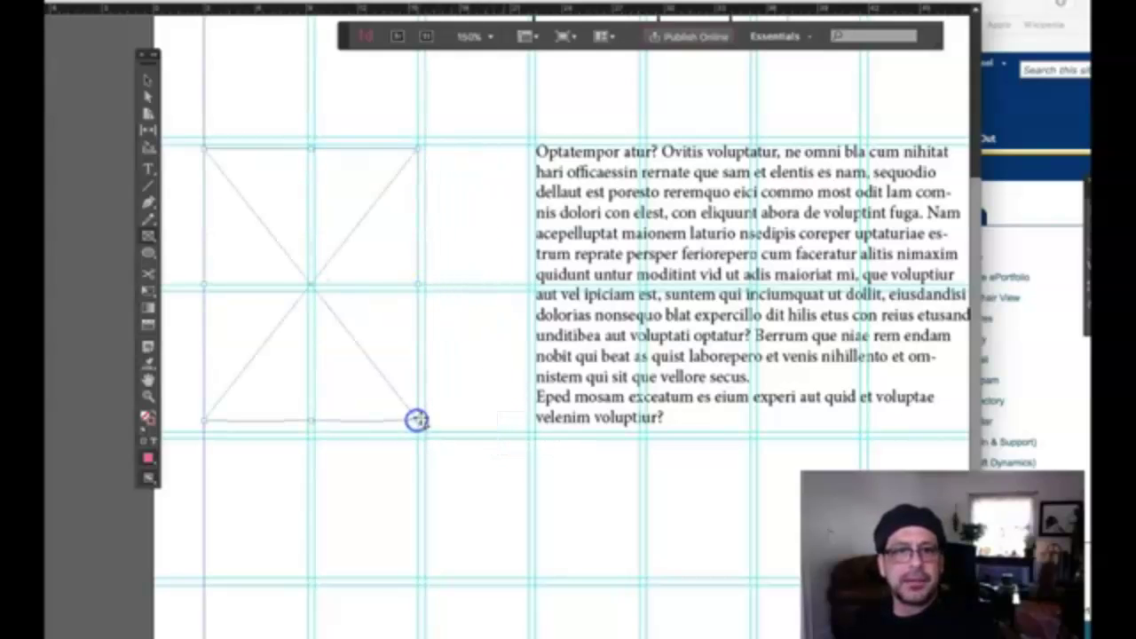
Draw a text frame spanning grid columns two to seven and rows five to six, and fill it with placeholder text.
scroll(489, 299, "down", 6)
scroll(489, 299, "left", 1)
scroll(491, 299, "right", 3)
scroll(491, 299, "left", 1)
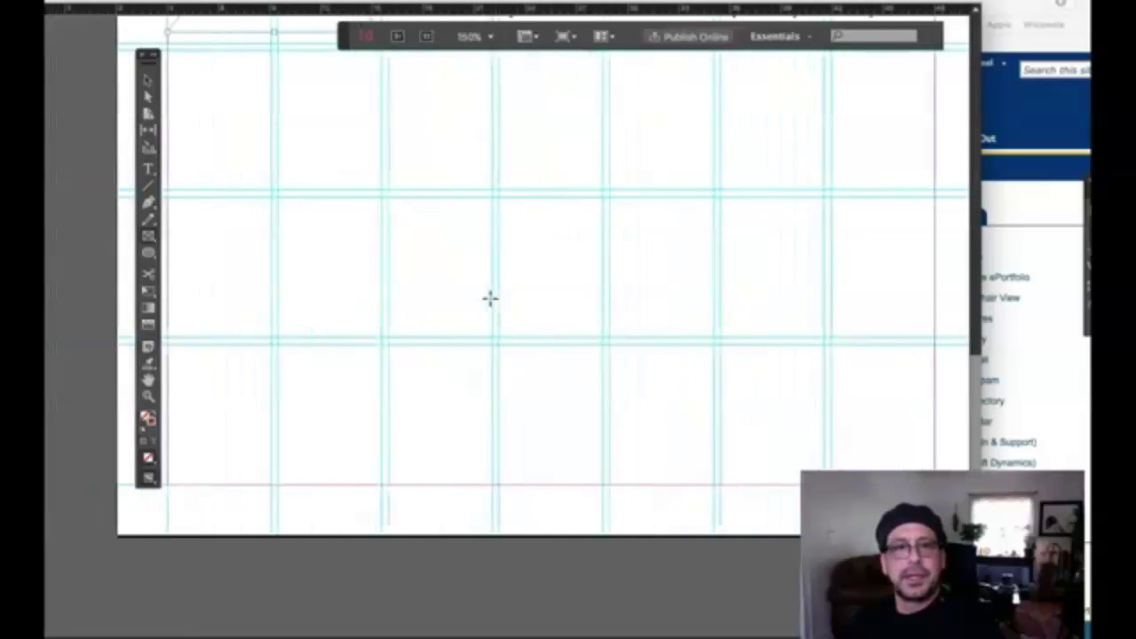
scroll(490, 298, "left", 2)
left_click(147, 170)
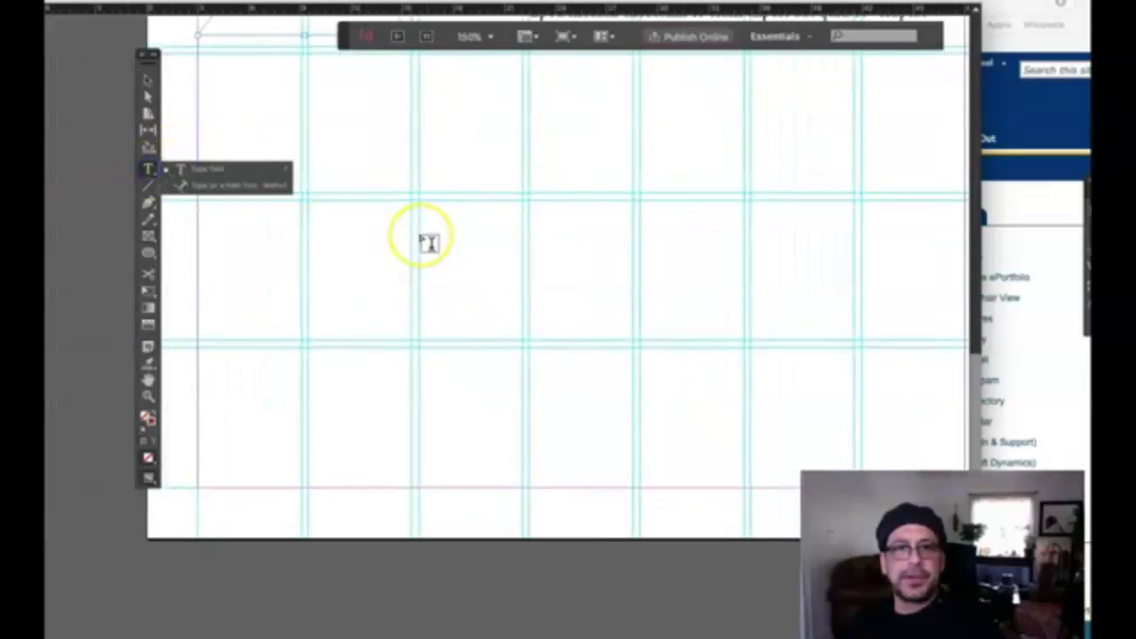
left_click(467, 281)
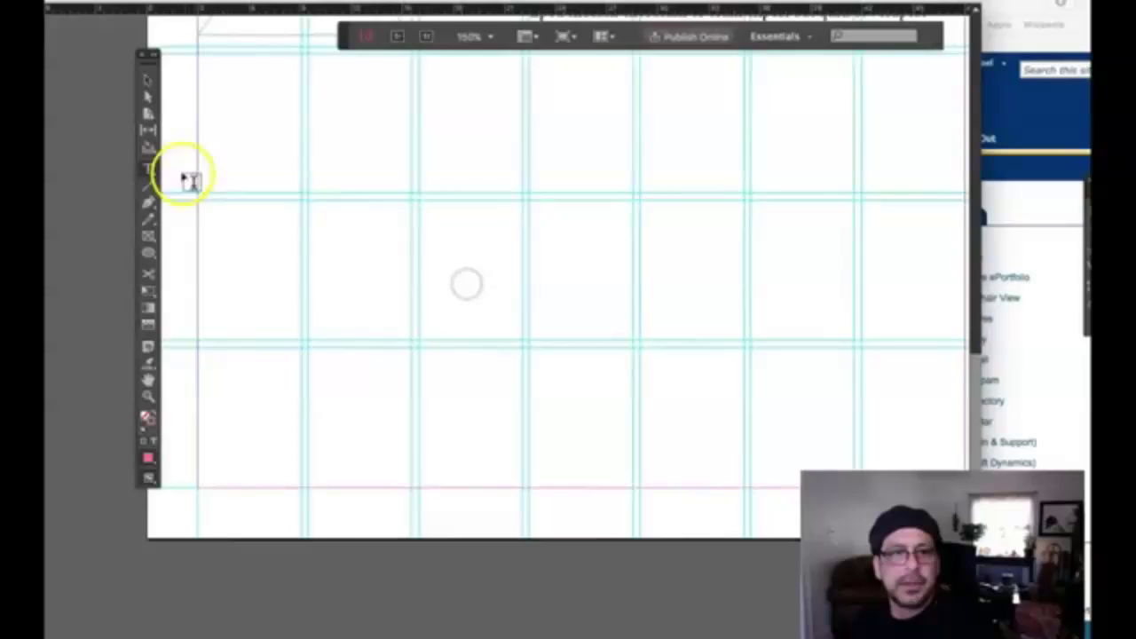
scroll(437, 165, "up", 10)
scroll(436, 165, "down", 5)
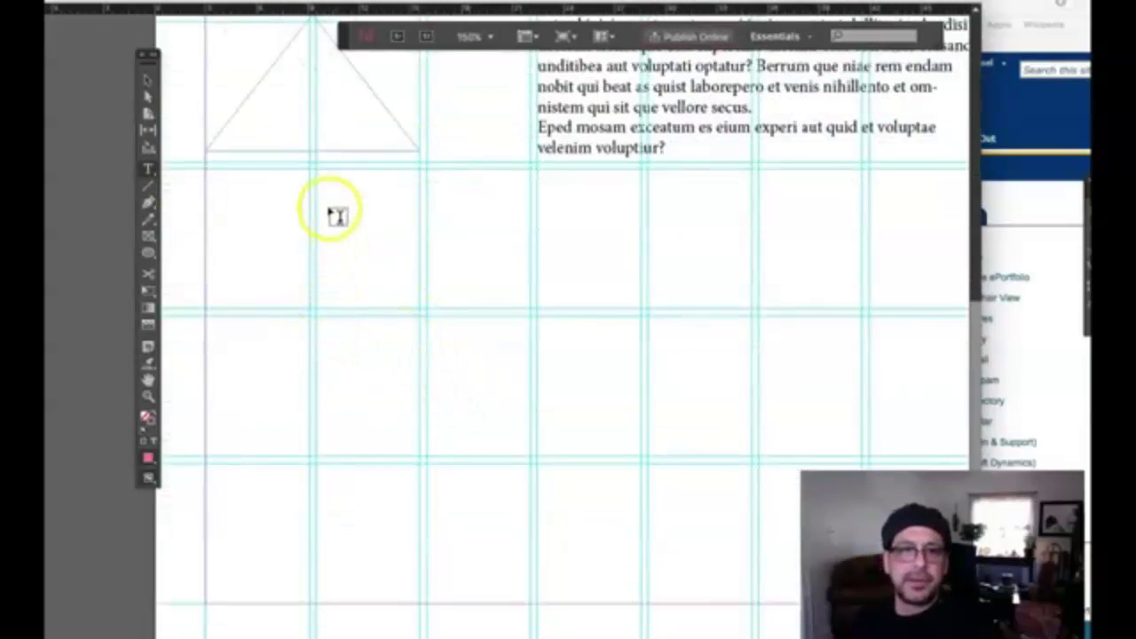
left_click_drag(320, 176, 822, 459)
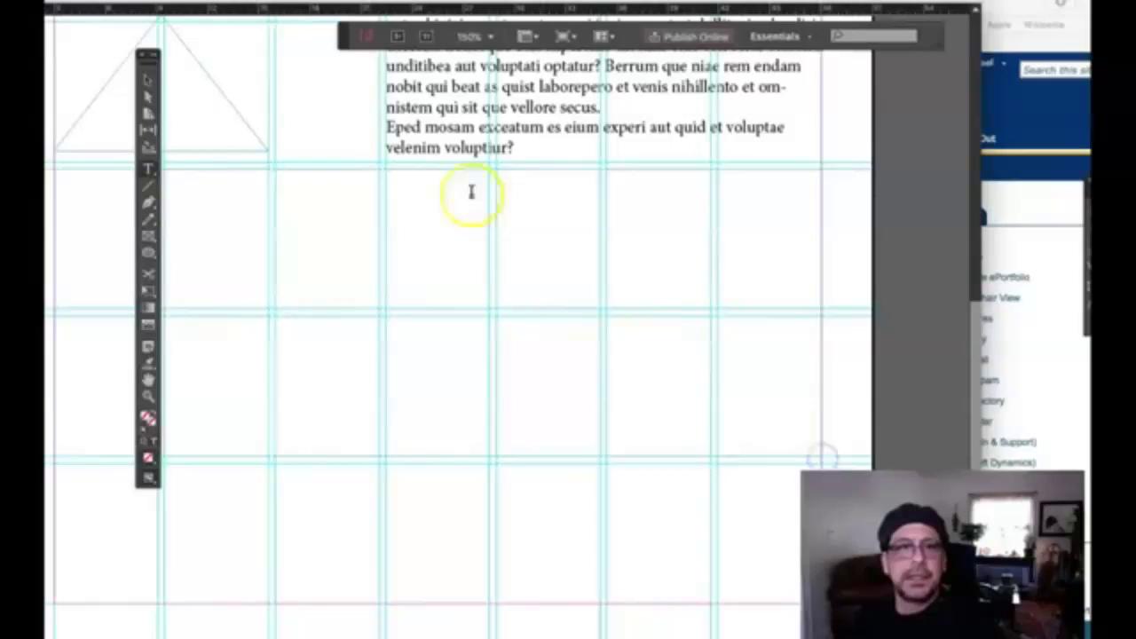
left_click(160, 0)
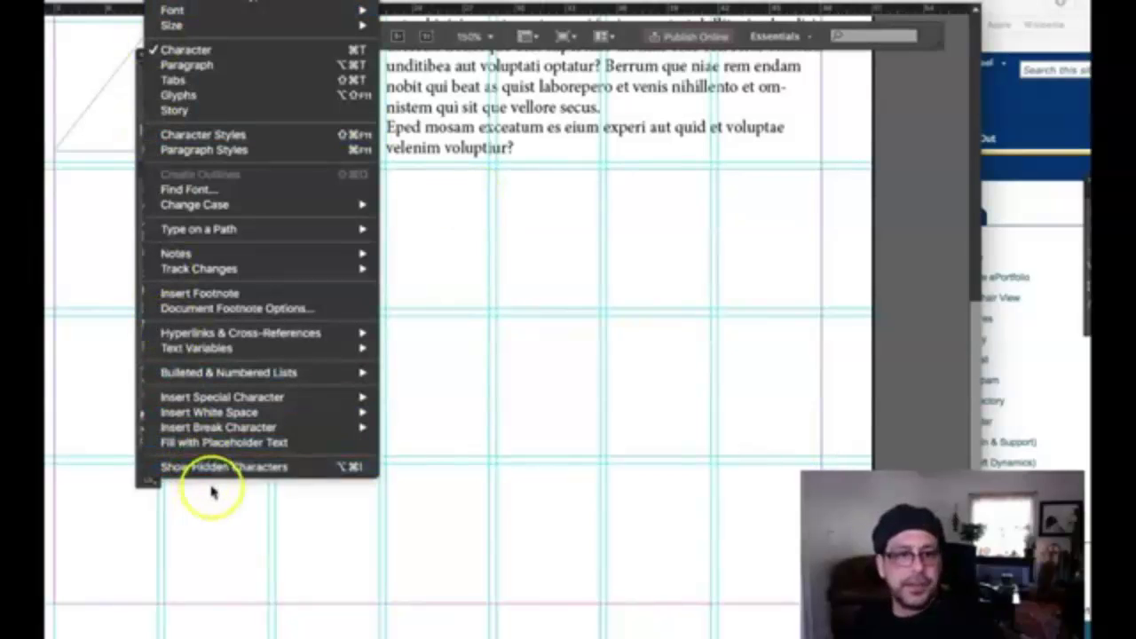
left_click(221, 446)
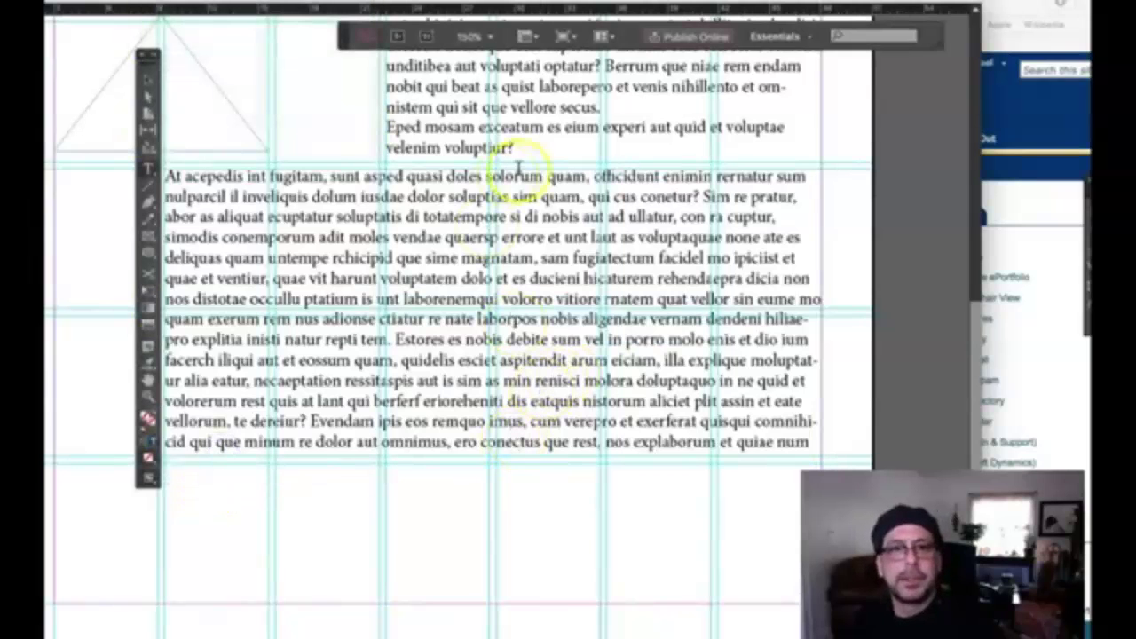
Move the lower text frame down by about a third of a grid row to leave space below the upper paragraph.
left_click(530, 148)
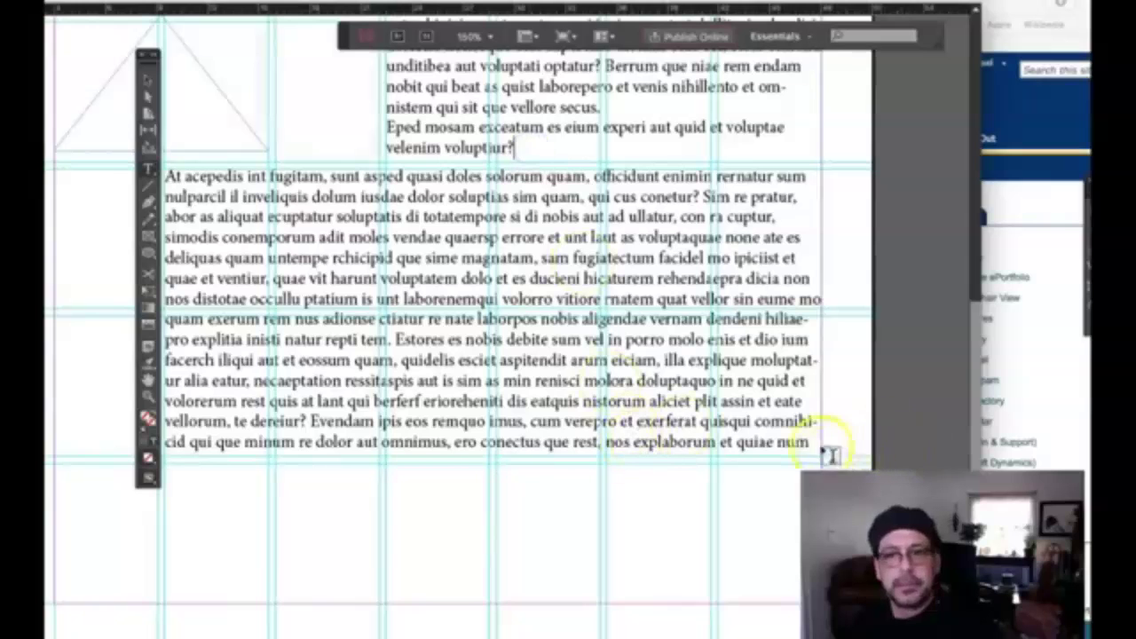
scroll(805, 414, "up", 2)
scroll(806, 414, "up", 1)
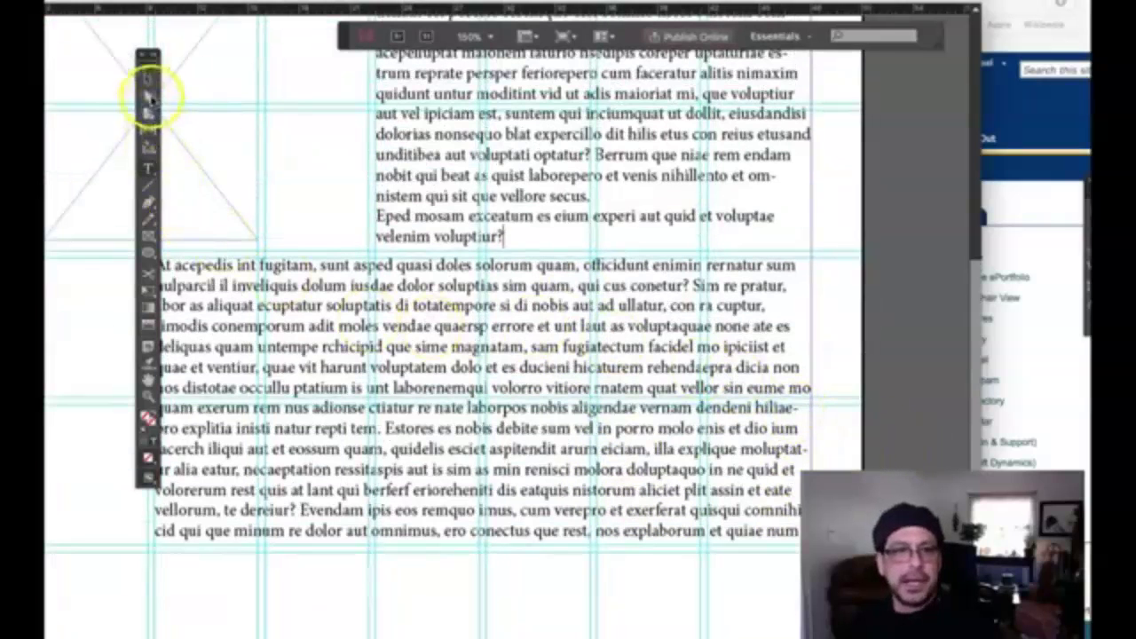
left_click(147, 78)
left_click(435, 355)
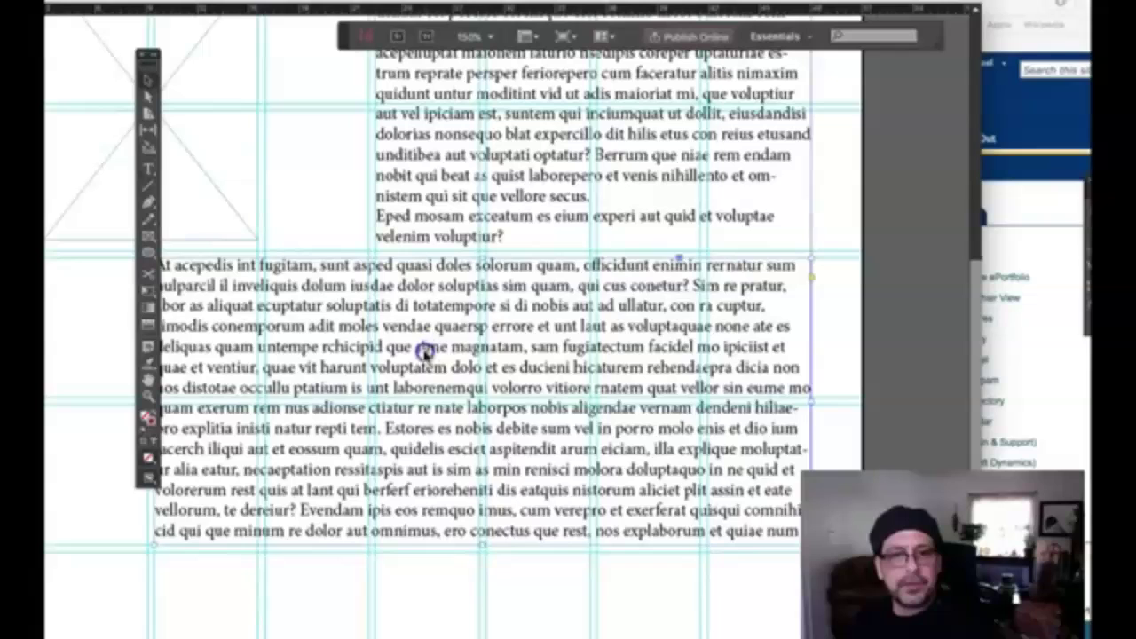
left_click_drag(434, 353, 424, 375)
left_click(634, 283)
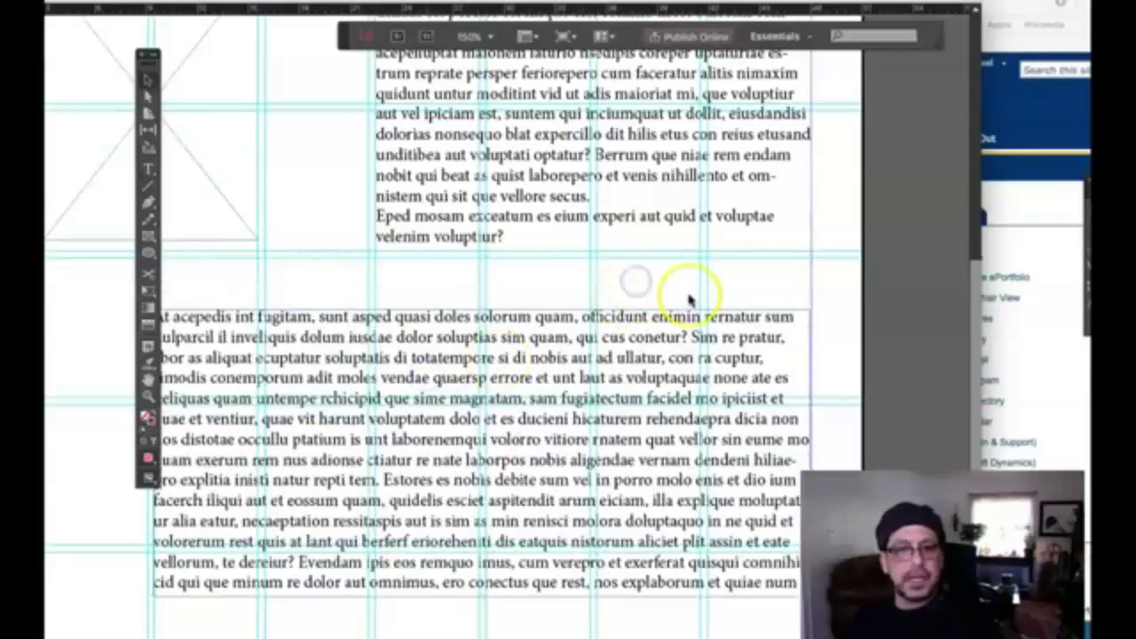
key("super+0")
left_click(553, 299)
scroll(548, 299, "left", 2)
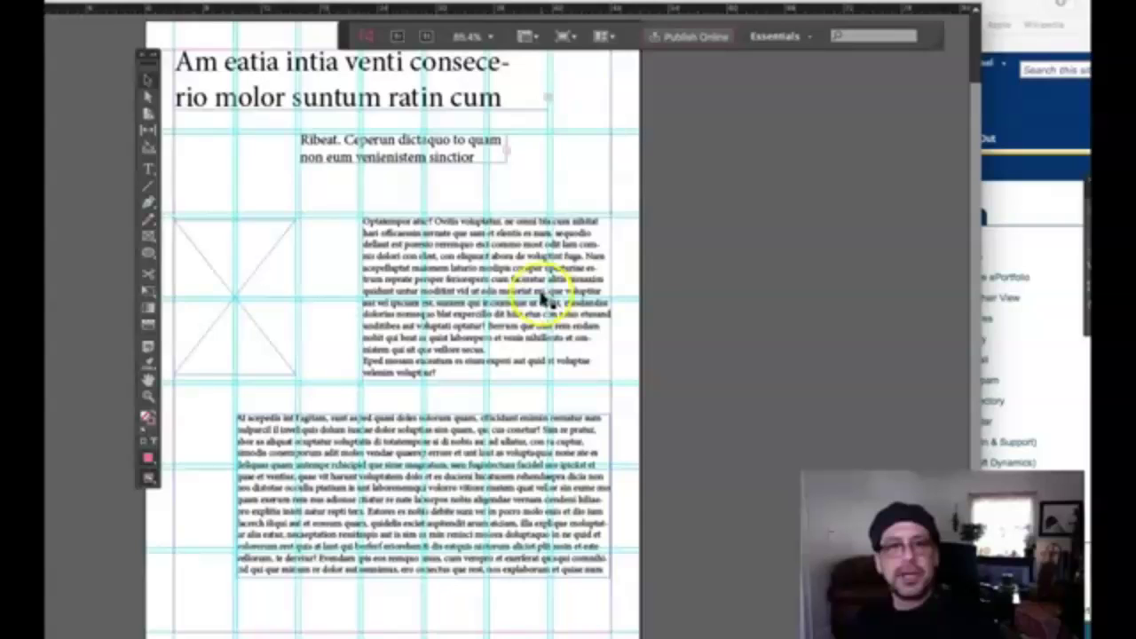
scroll(548, 299, "left", 2)
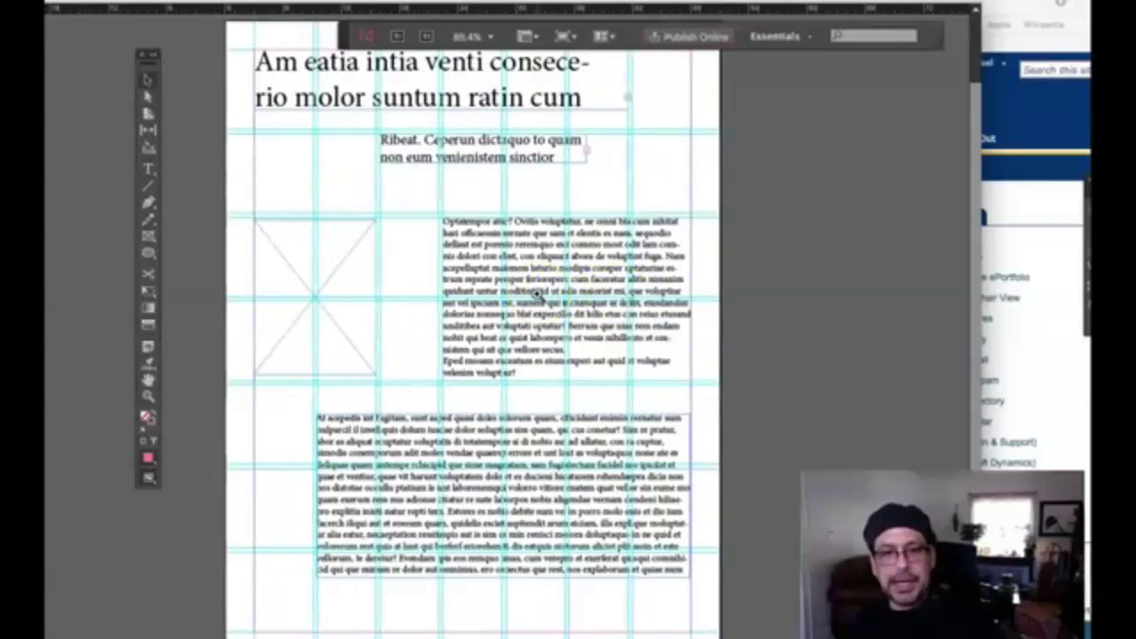
left_click(537, 295, "alt+super")
left_click_drag(299, 354, 461, 317)
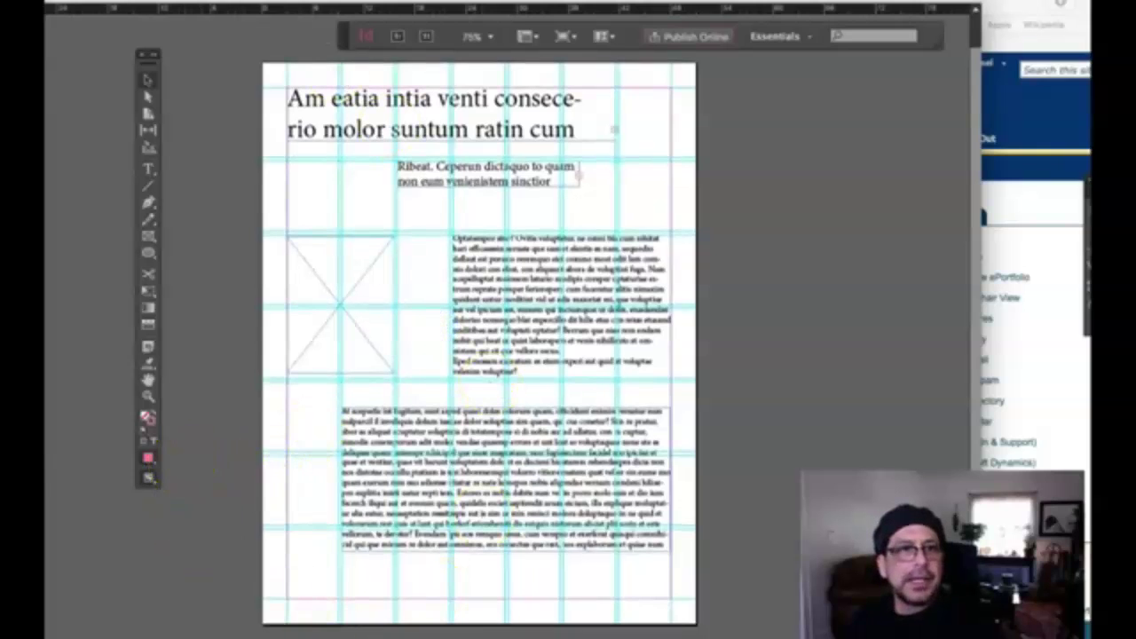
left_click(191, 2)
mouse_move(119, 1)
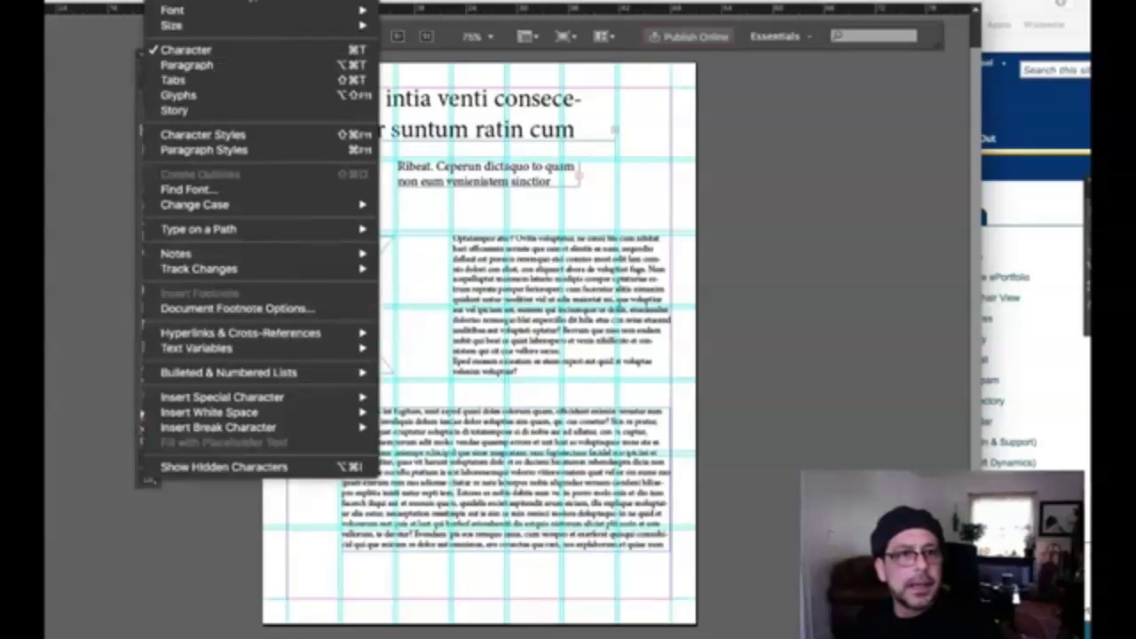
mouse_move(212, 2)
mouse_move(78, 1)
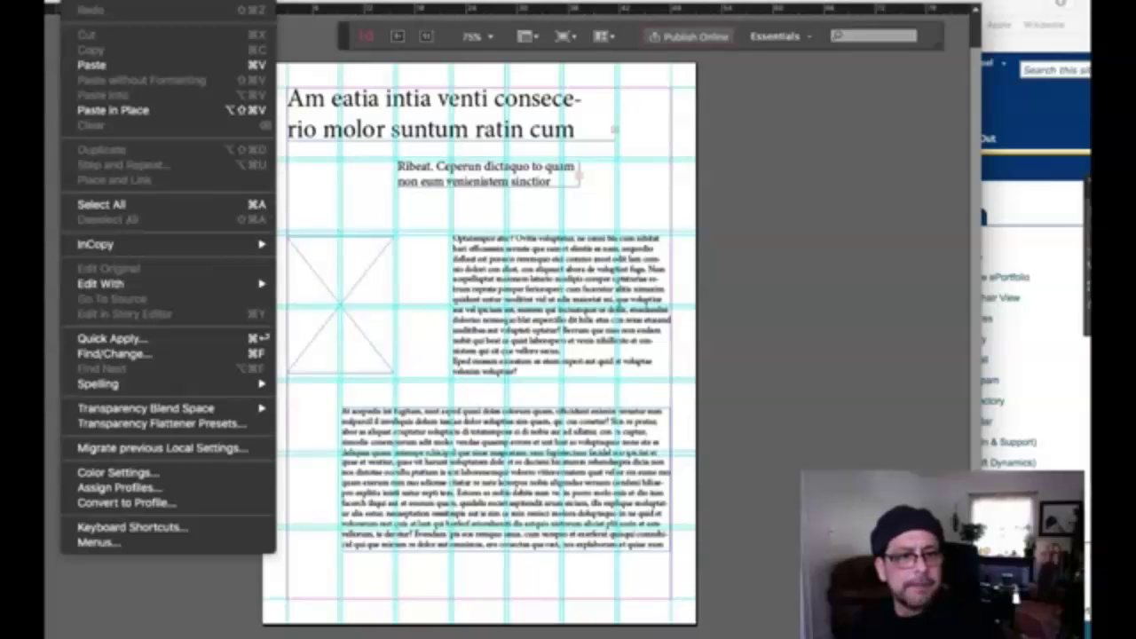
left_click(186, 589)
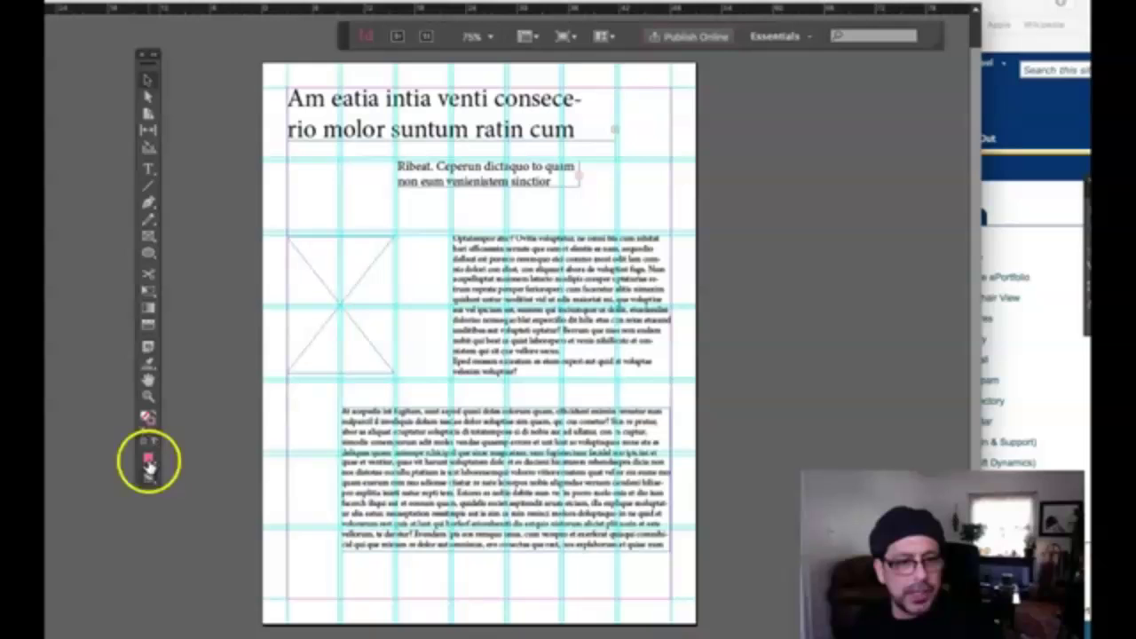
Switch the screen mode to Preview to examine the layout without guides and frame edges, and return it to Normal.
left_click(148, 460)
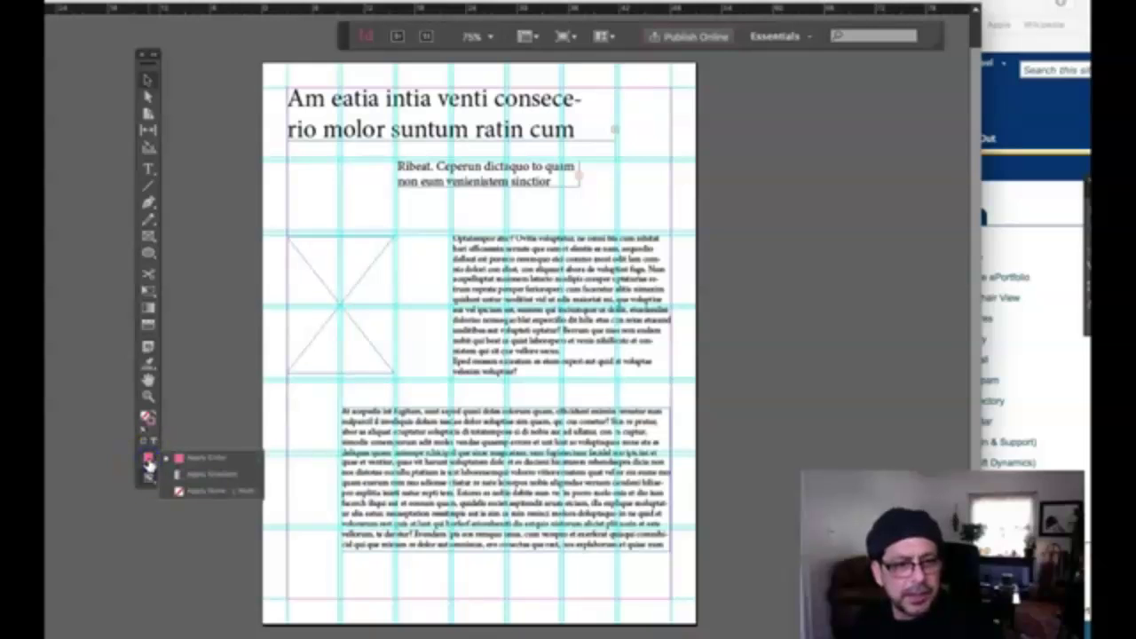
left_click(149, 500)
left_click(148, 477)
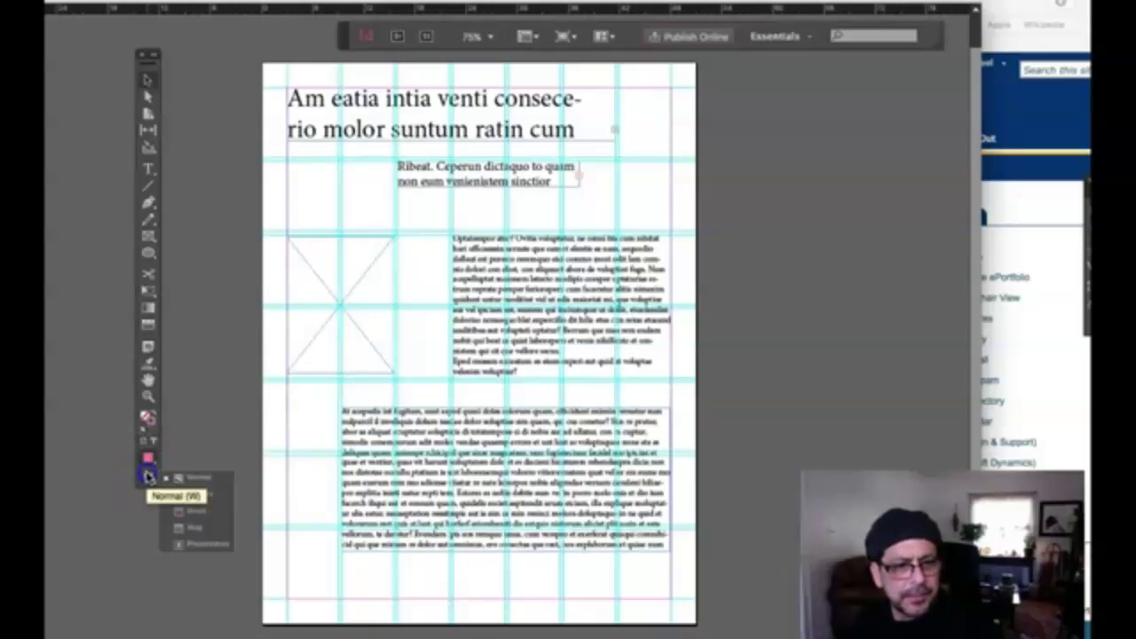
left_click(213, 494)
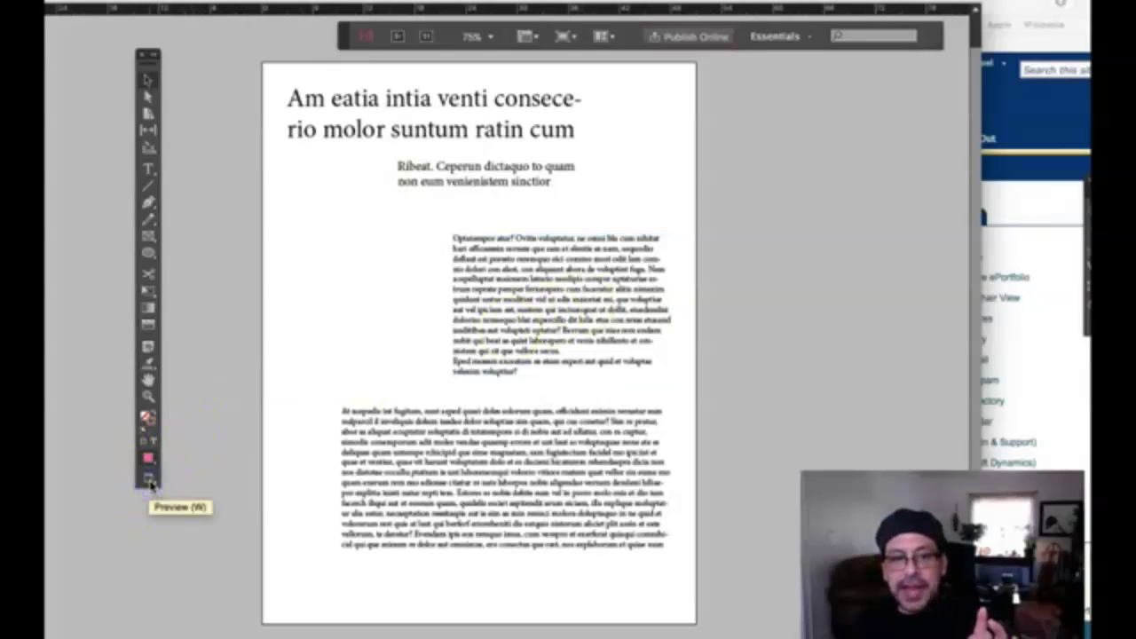
left_click_drag(149, 482, 205, 480)
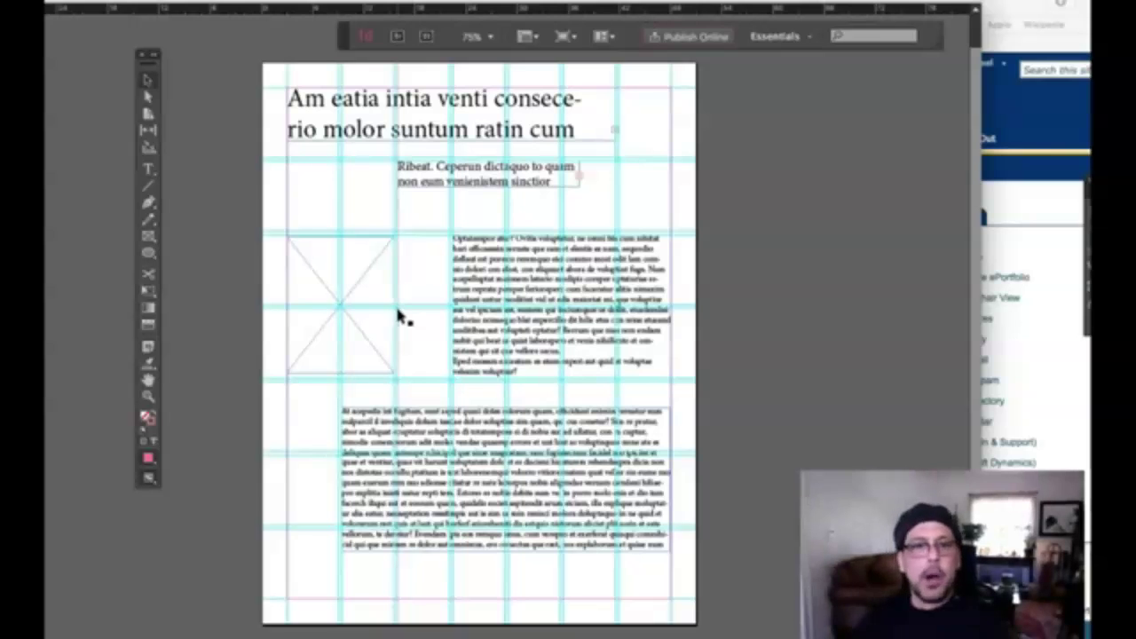
left_click(646, 364)
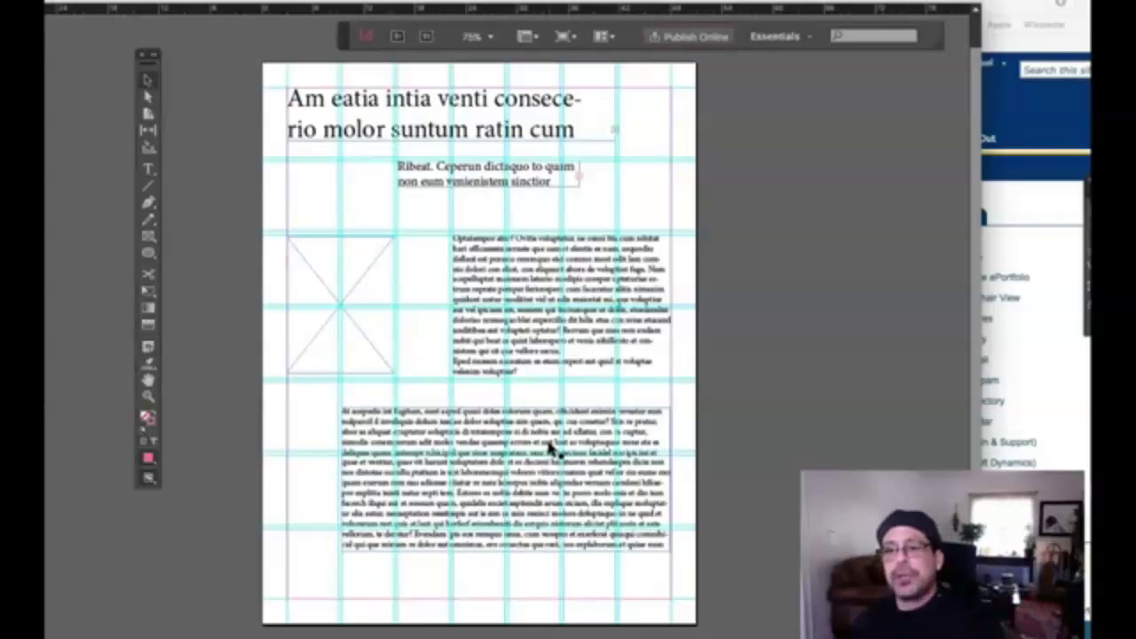
scroll(799, 464, "down", 2)
scroll(795, 471, "up", 3)
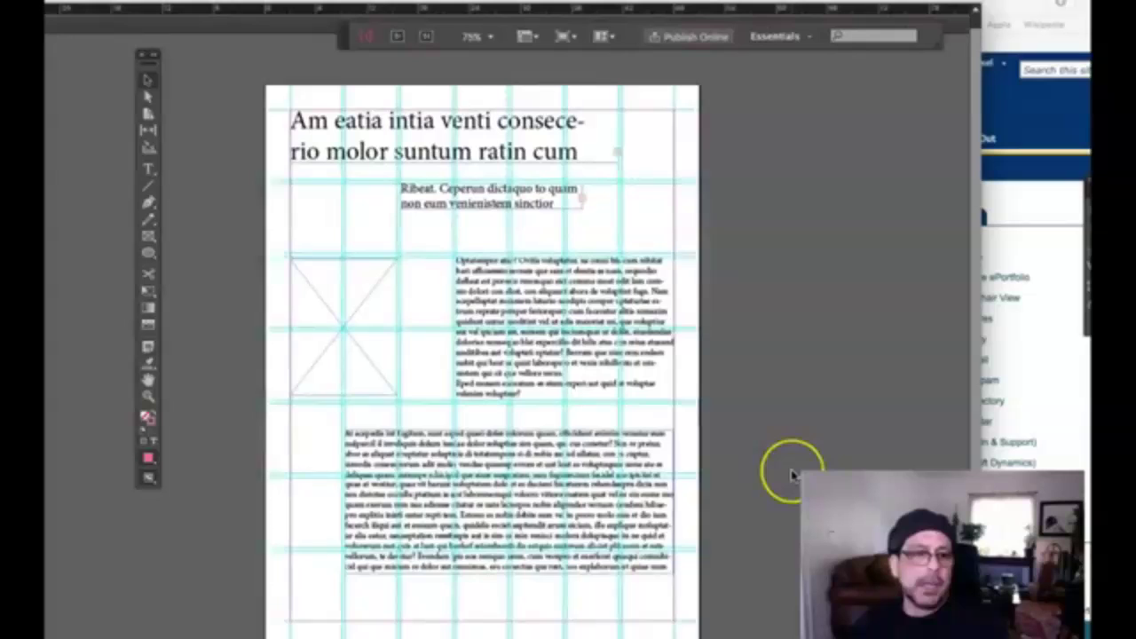
scroll(795, 476, "down", 2)
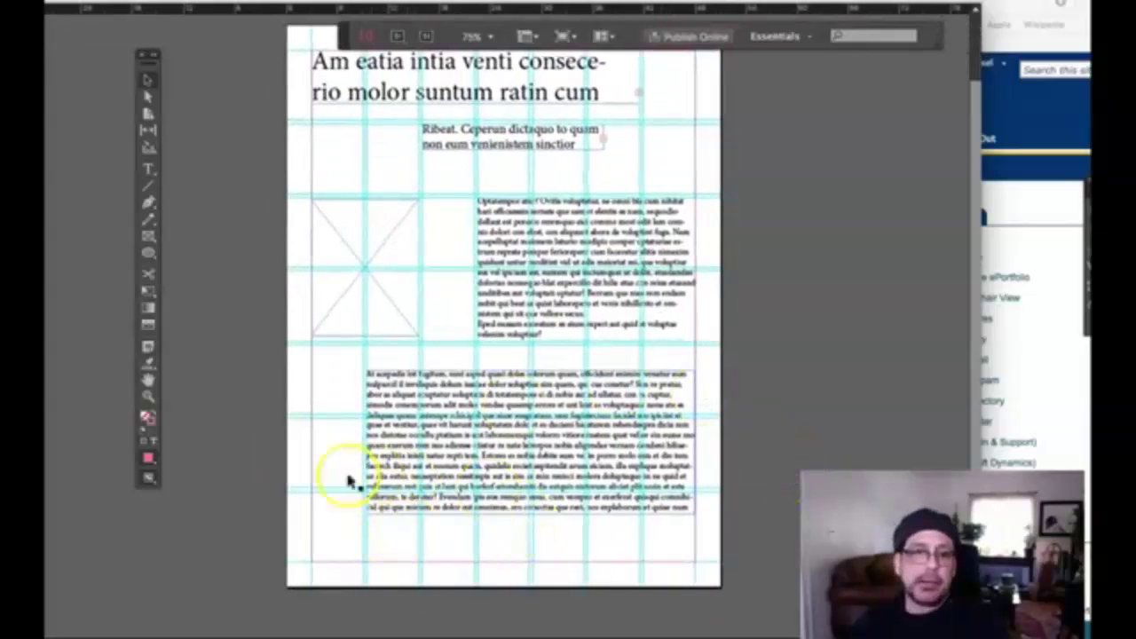